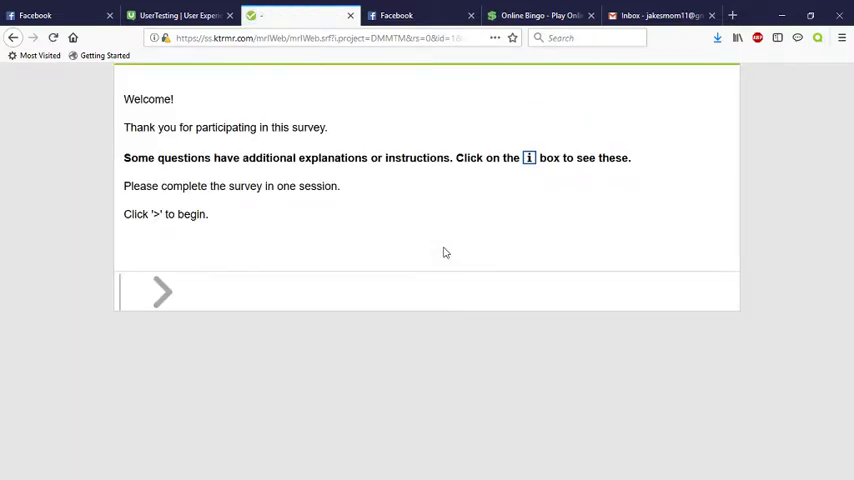
Start the Kantar survey and answer Yes to both seeing the video and hearing the music
click(166, 296)
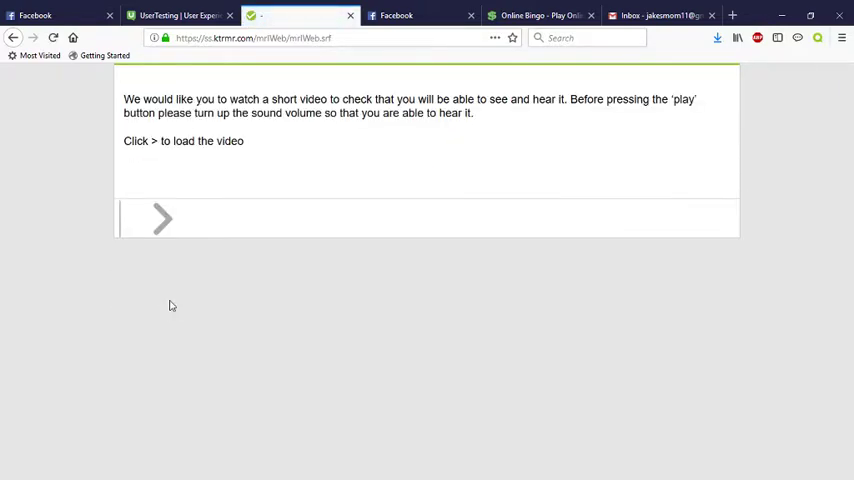
click(166, 238)
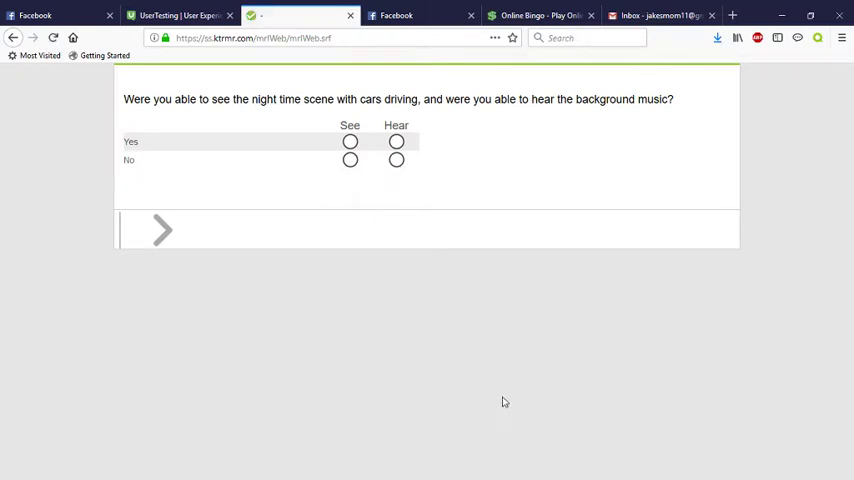
click(352, 143)
click(397, 144)
click(163, 232)
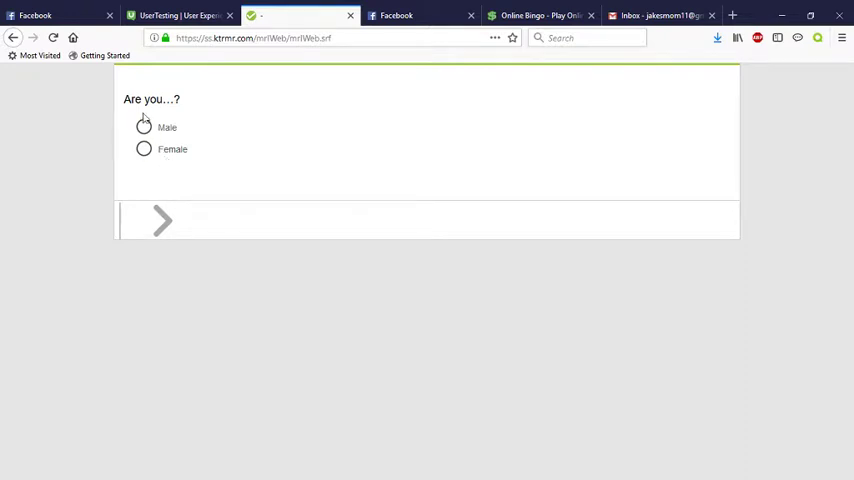
Answer Female for gender, enter the zip code, and choose None of these household occupations
click(144, 149)
click(166, 229)
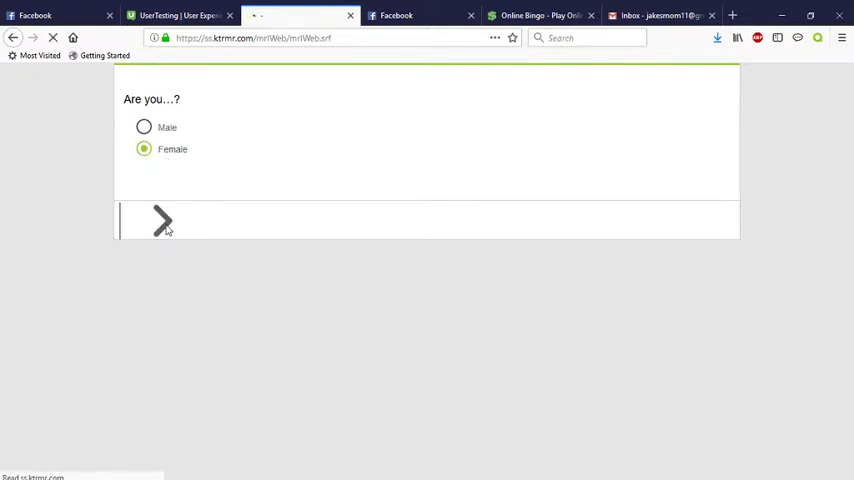
click(159, 130)
text(29063)
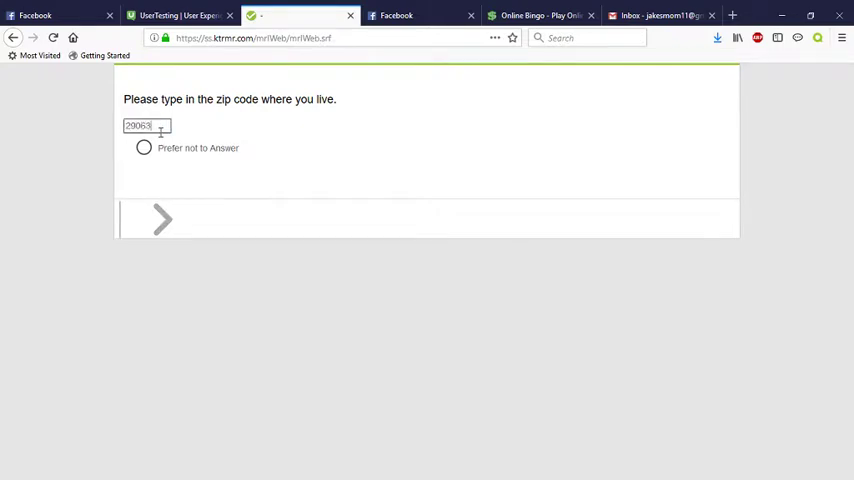
click(163, 219)
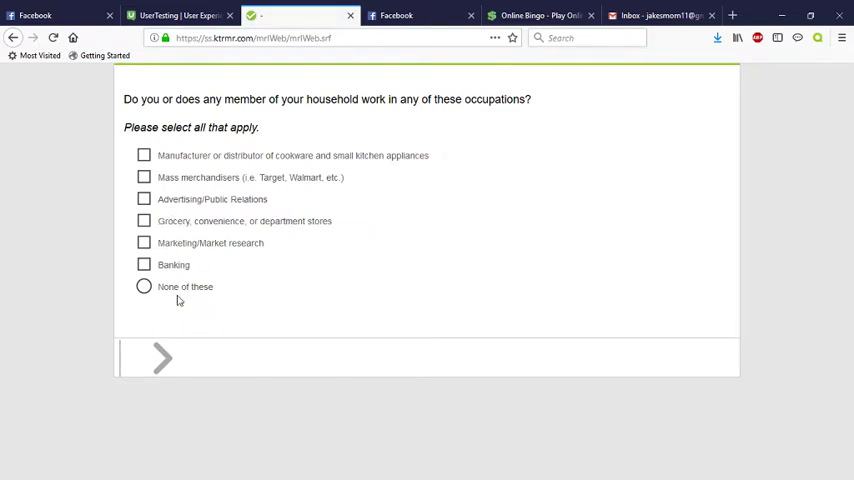
click(144, 287)
click(166, 366)
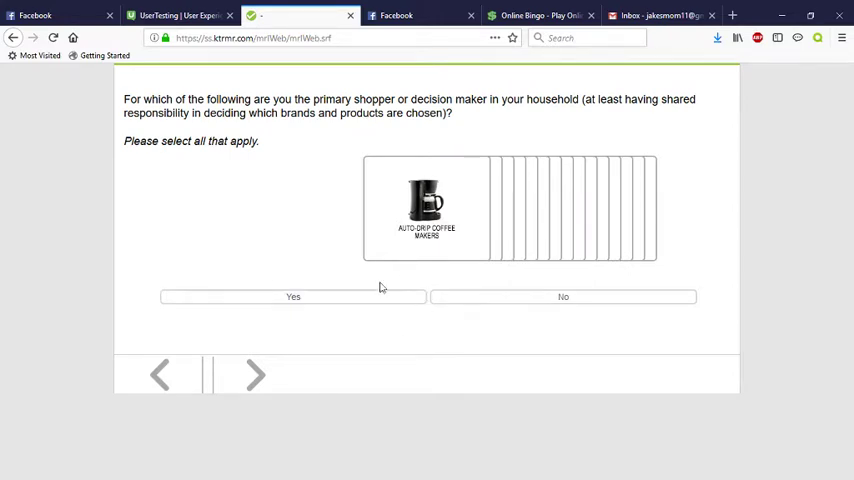
Answer the drip coffee maker, cooker (Yes), hair dryer, blender, waffle maker, vacuum sealer and stand mixer cards
click(487, 304)
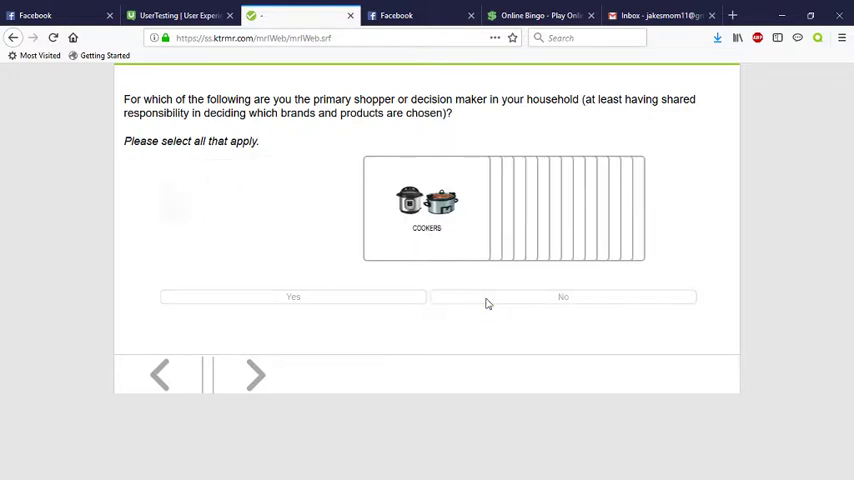
click(400, 306)
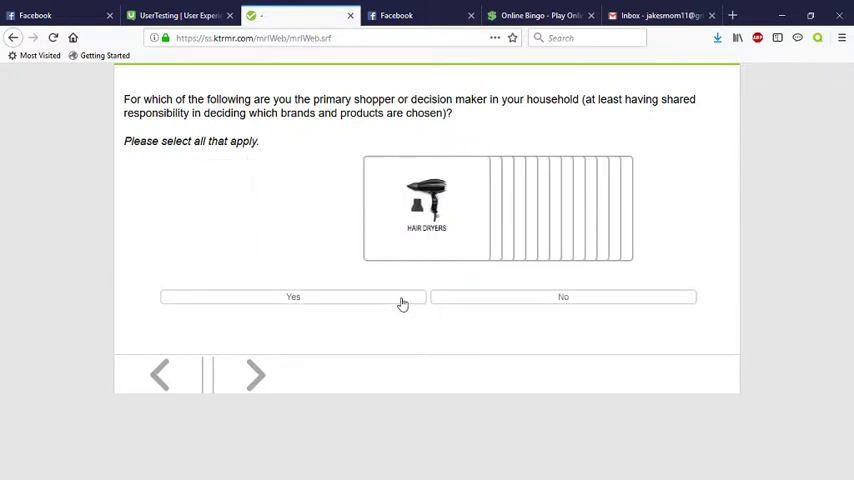
click(402, 304)
click(469, 296)
click(470, 297)
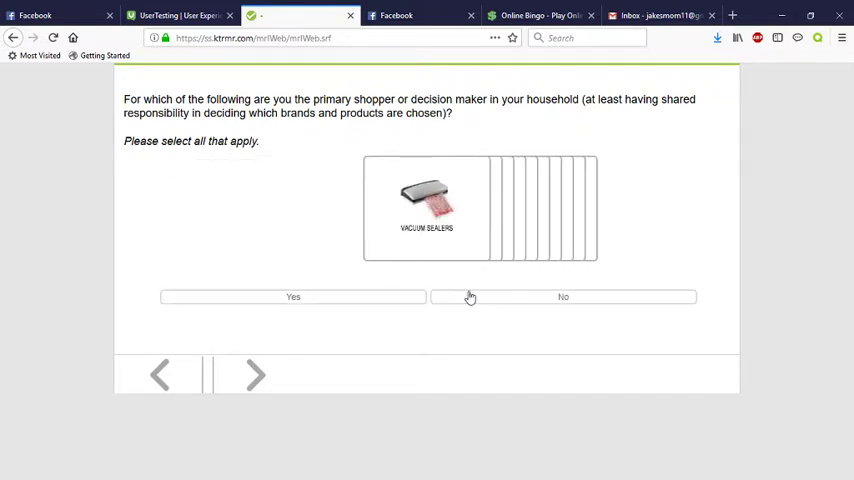
click(470, 297)
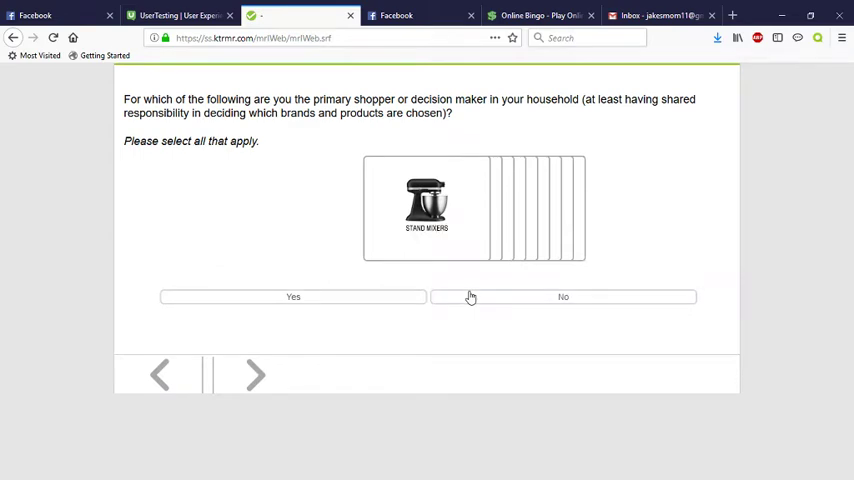
click(470, 297)
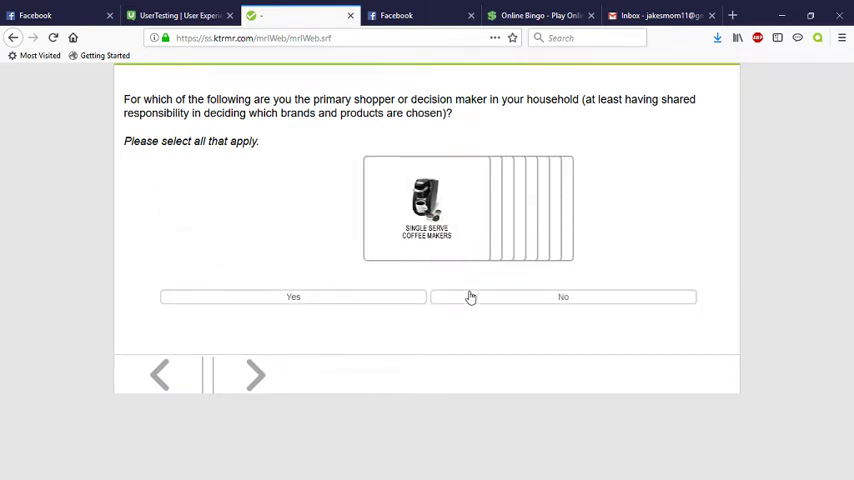
Answer the remaining cards, from single-serve coffee makers through heating pads (No), emptying the stack
click(509, 302)
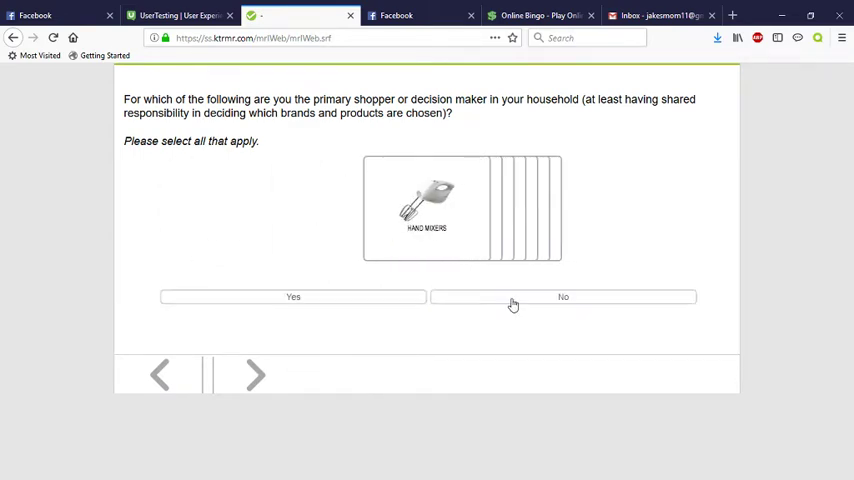
click(513, 304)
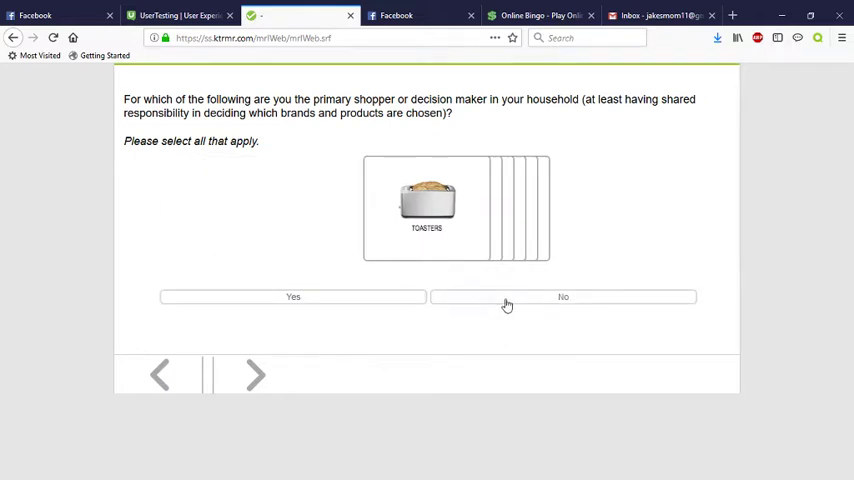
click(507, 304)
click(408, 301)
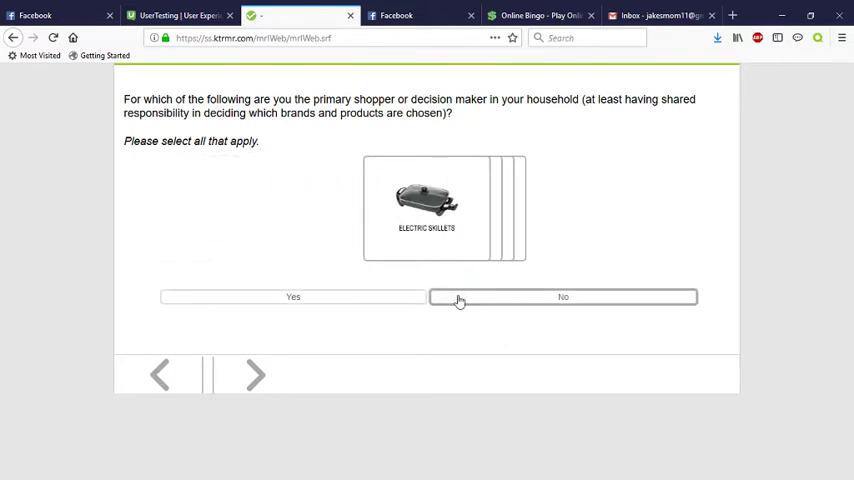
click(393, 303)
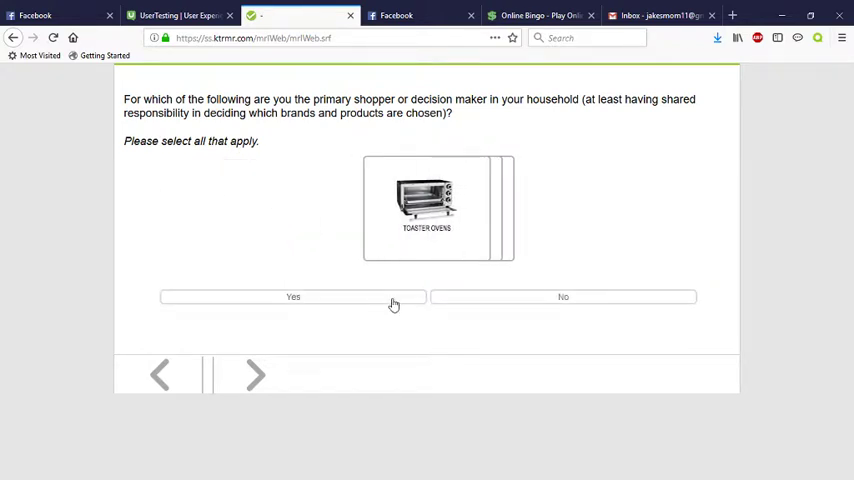
click(449, 307)
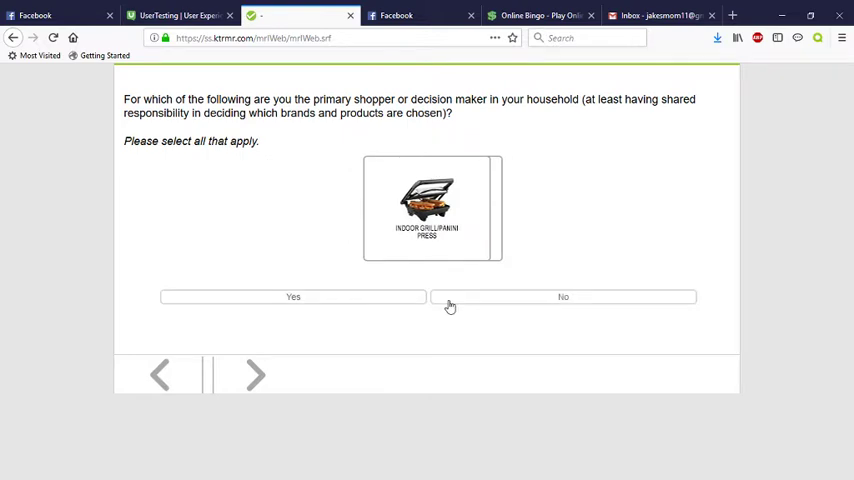
click(459, 299)
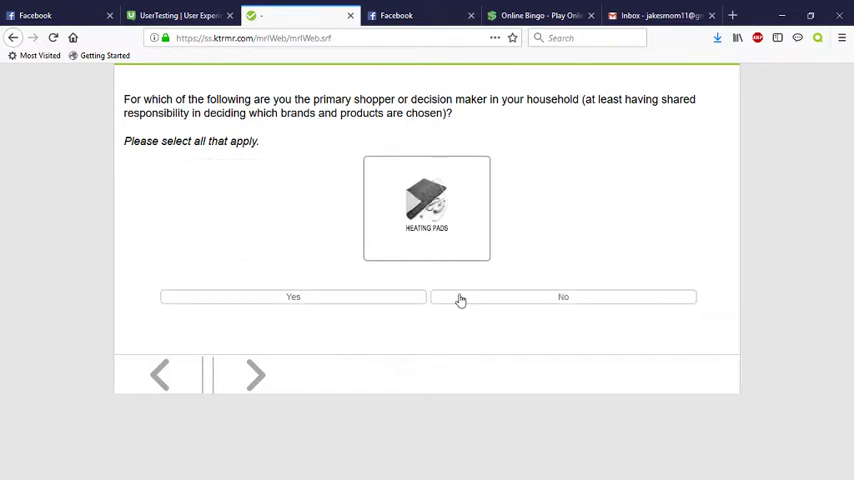
click(460, 299)
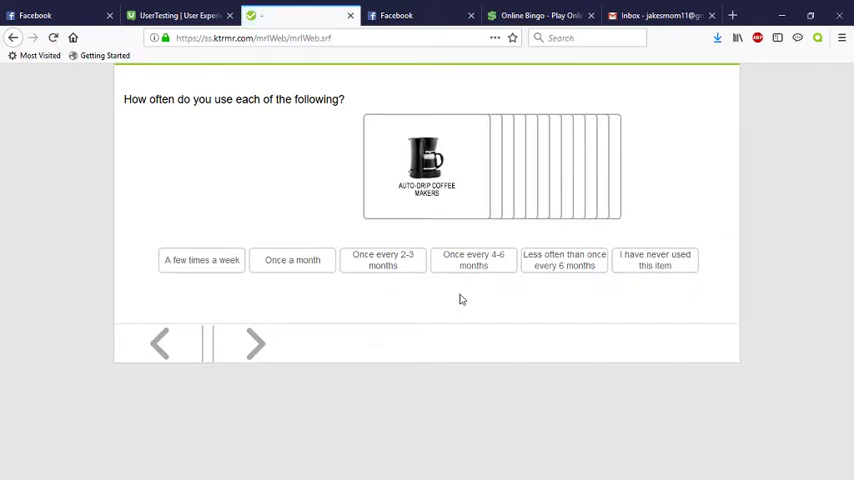
Rate usage frequency for all twelve appliances, with toaster ovens and toasters at less than every 6 months
click(212, 268)
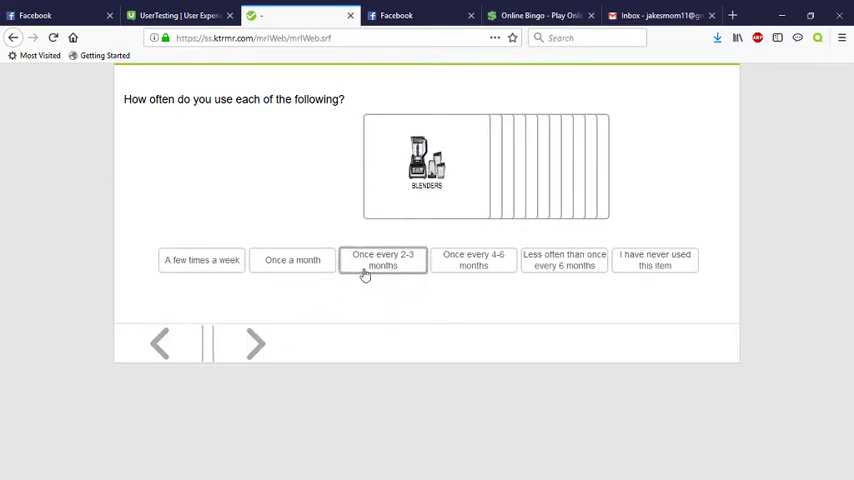
click(562, 268)
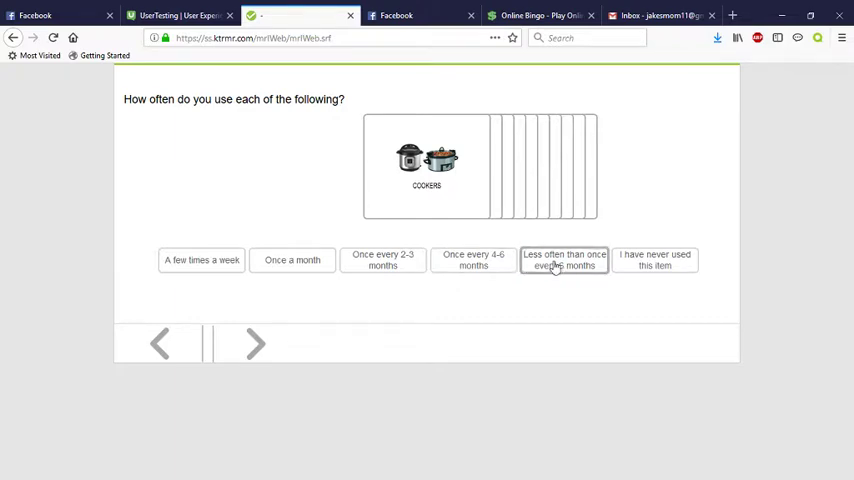
click(311, 268)
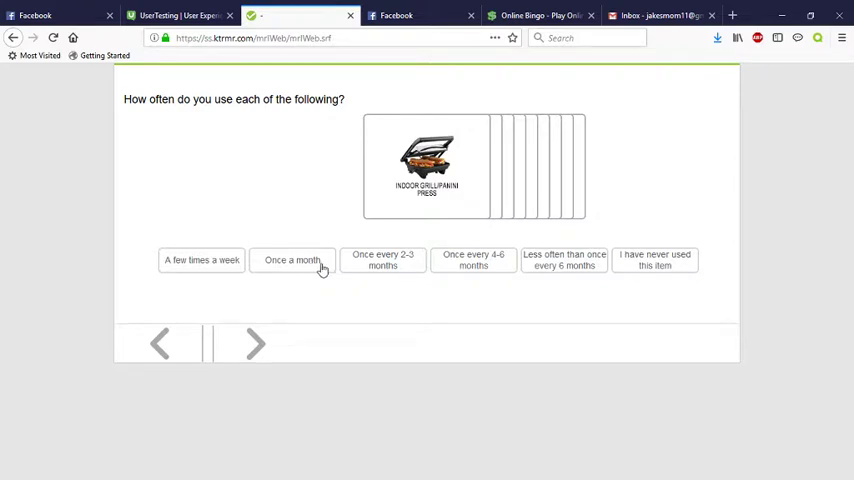
click(643, 260)
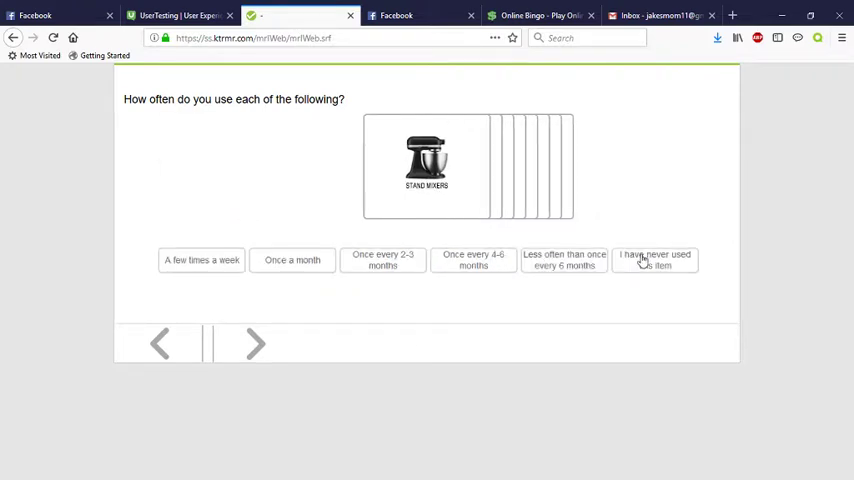
click(657, 262)
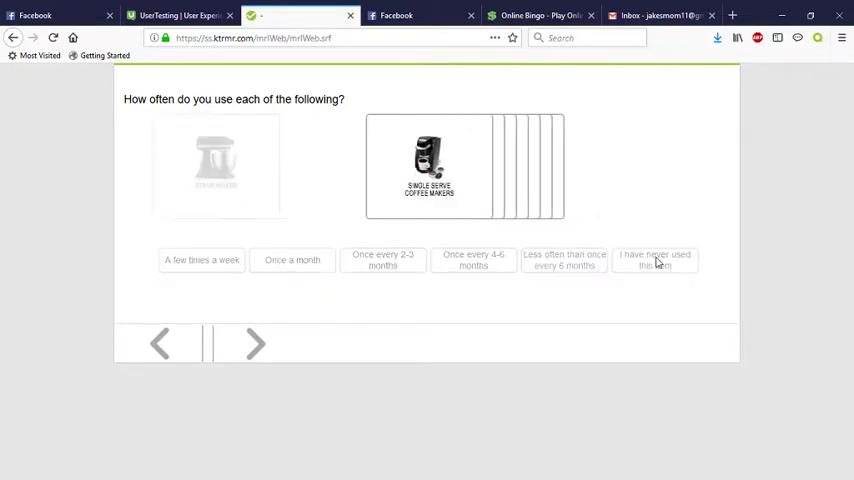
click(657, 262)
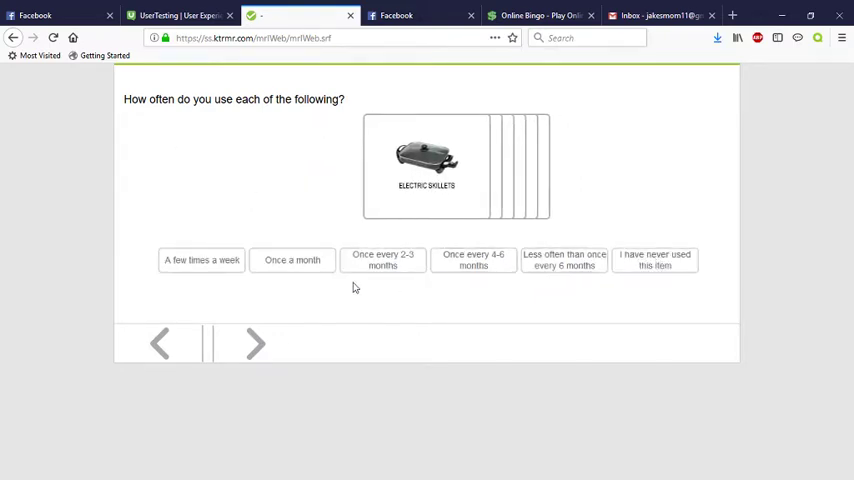
click(226, 268)
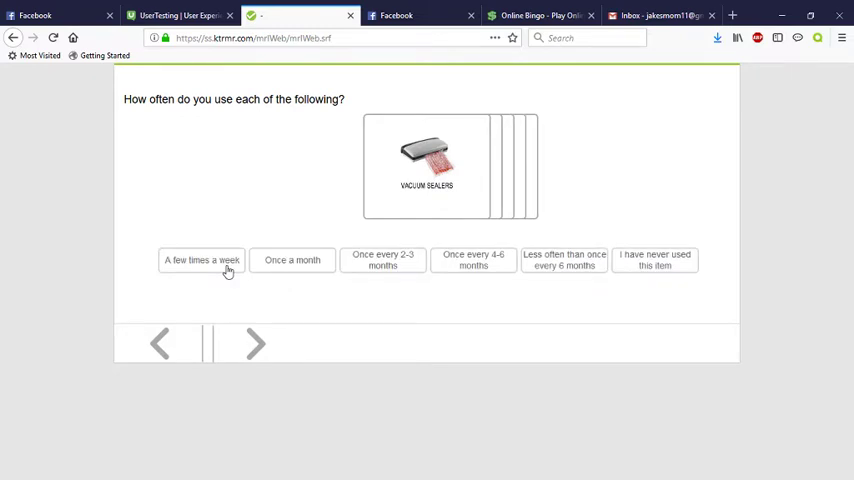
click(668, 262)
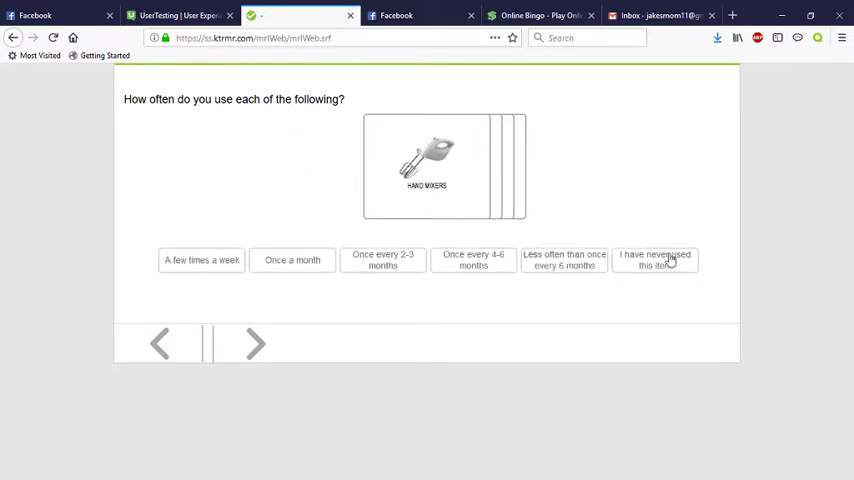
click(572, 261)
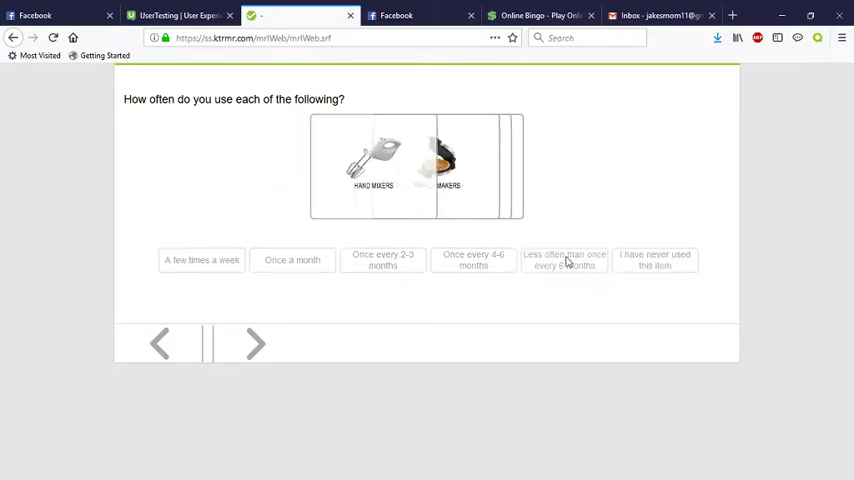
click(623, 265)
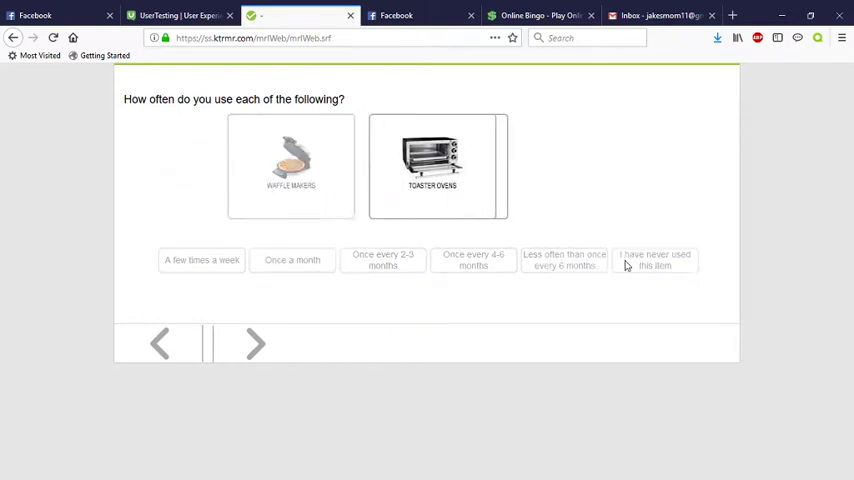
click(550, 268)
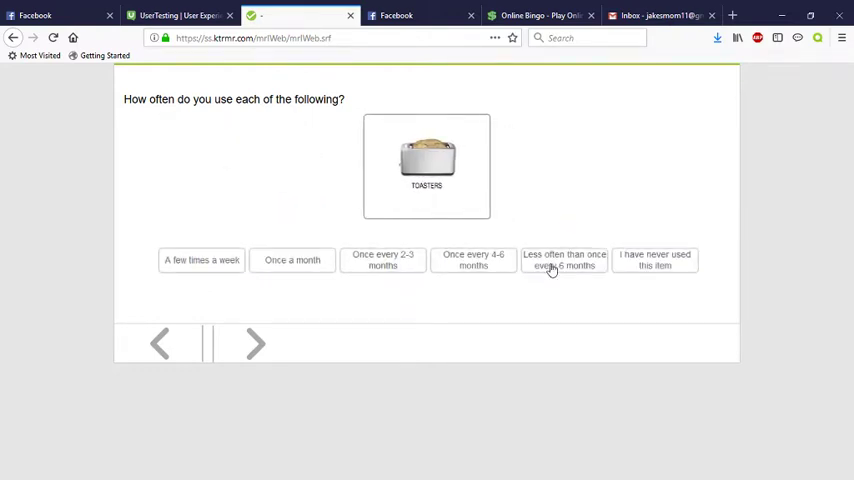
click(550, 268)
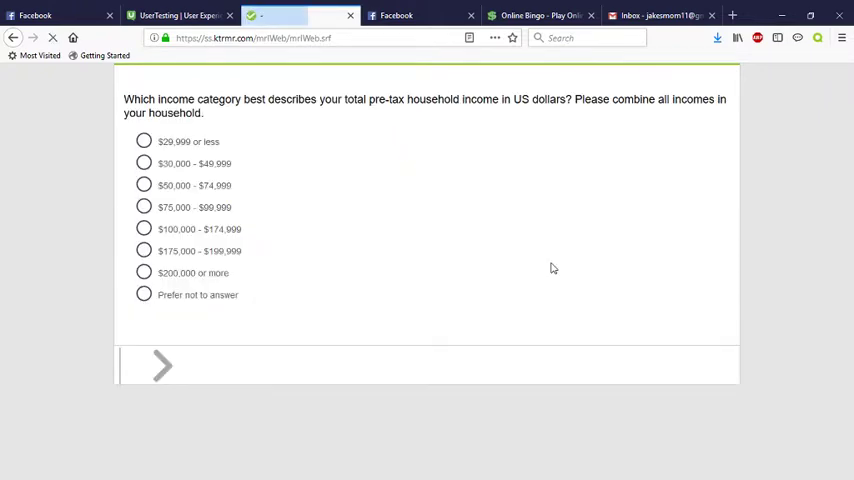
Choose the $50,000 - $74,999 income bracket, agree to the study terms, and submit the survey
click(145, 187)
click(162, 364)
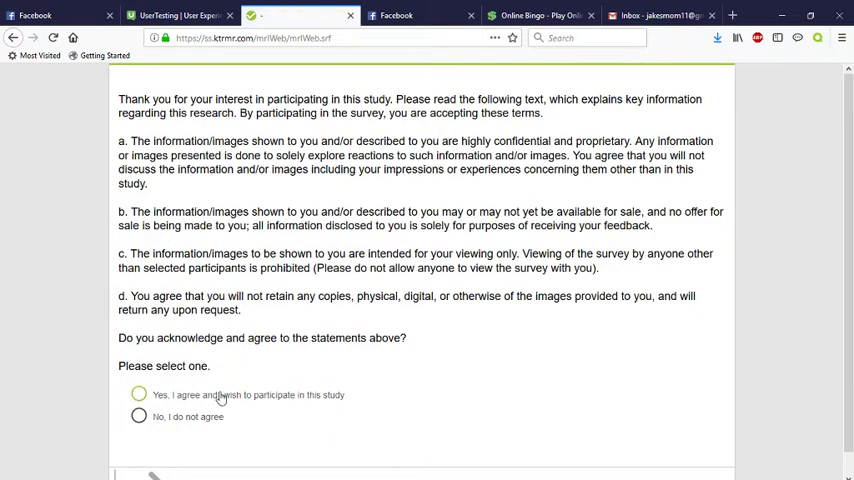
click(139, 395)
scroll(444, 379, down, 1)
click(155, 462)
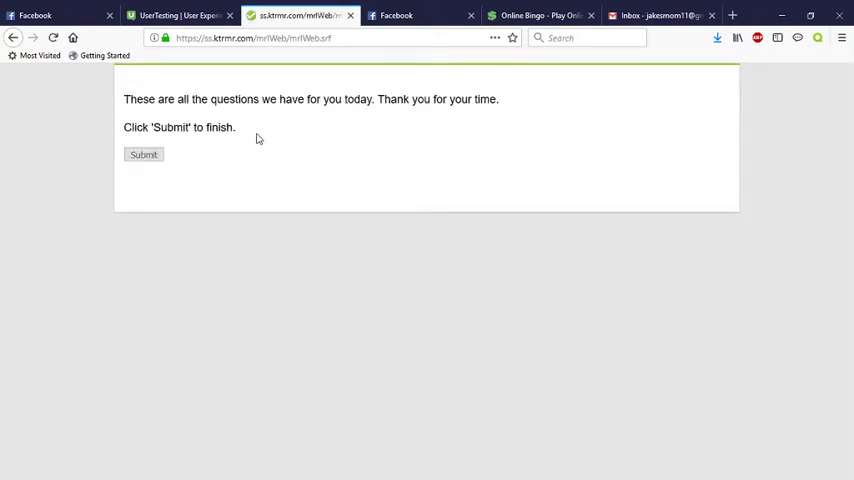
click(150, 159)
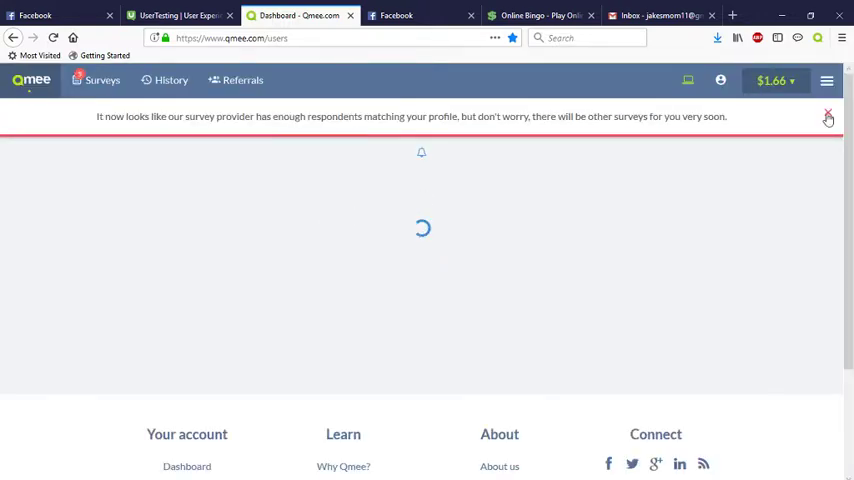
Dismiss the survey-full notice and launch the 54¢ Market topics survey past the honesty reminder
click(828, 113)
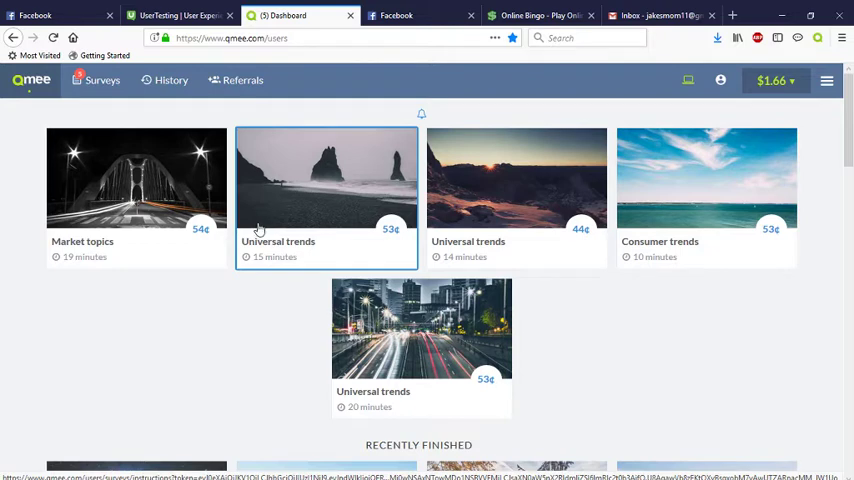
click(125, 217)
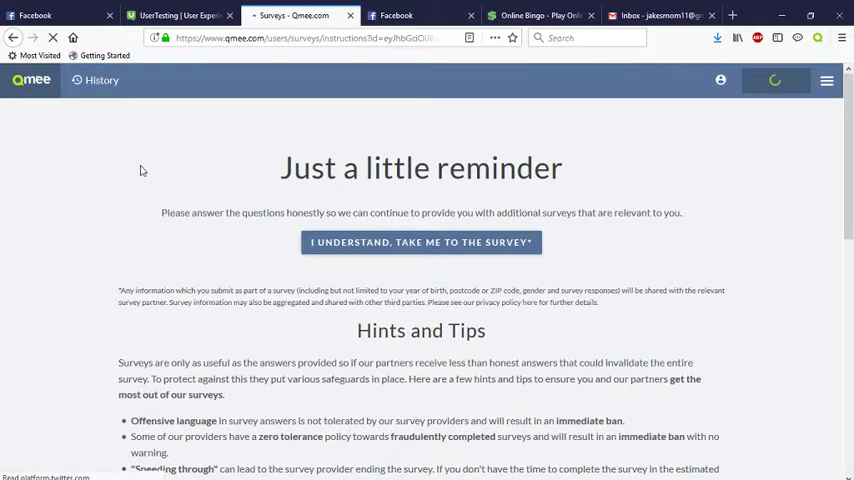
click(352, 250)
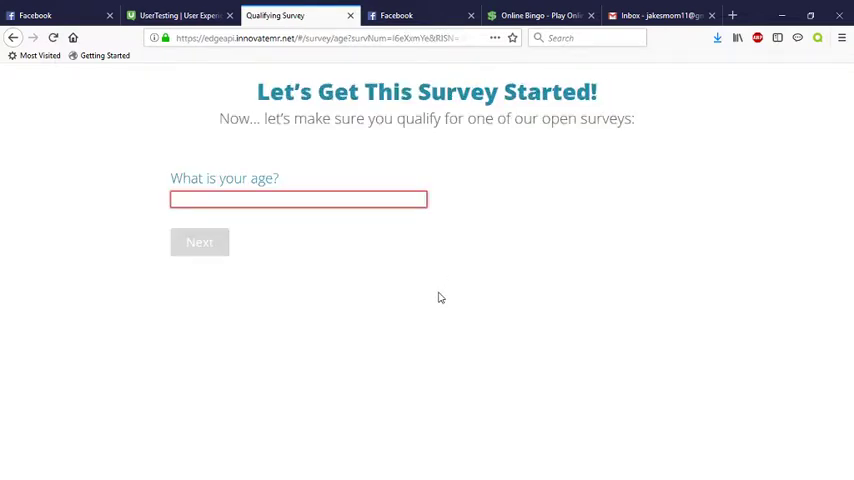
Enter age 47, then answer Female for gender and White for race
click(335, 199)
text(47)
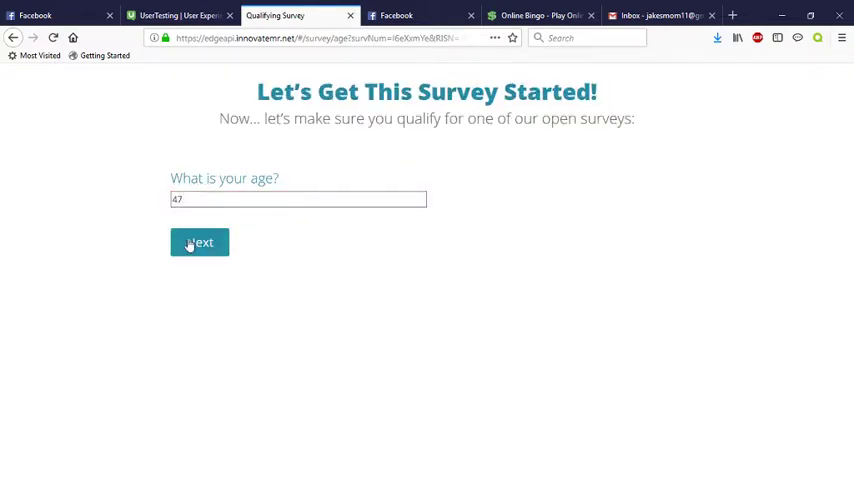
click(189, 244)
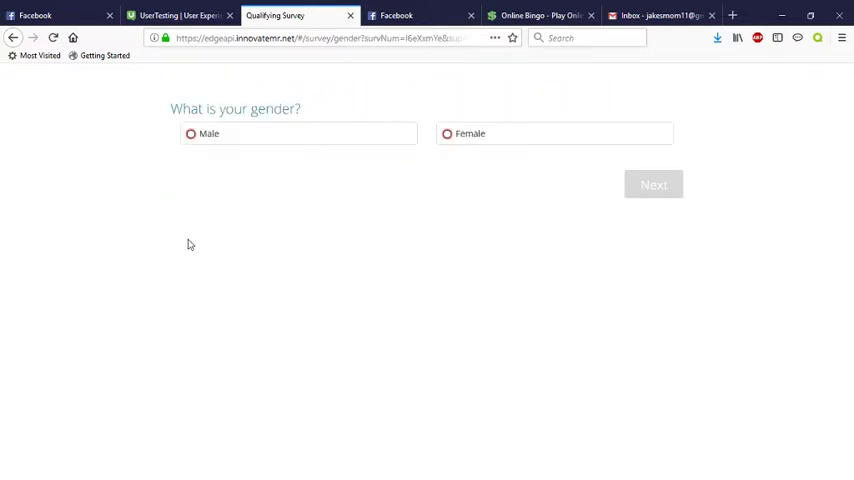
click(511, 142)
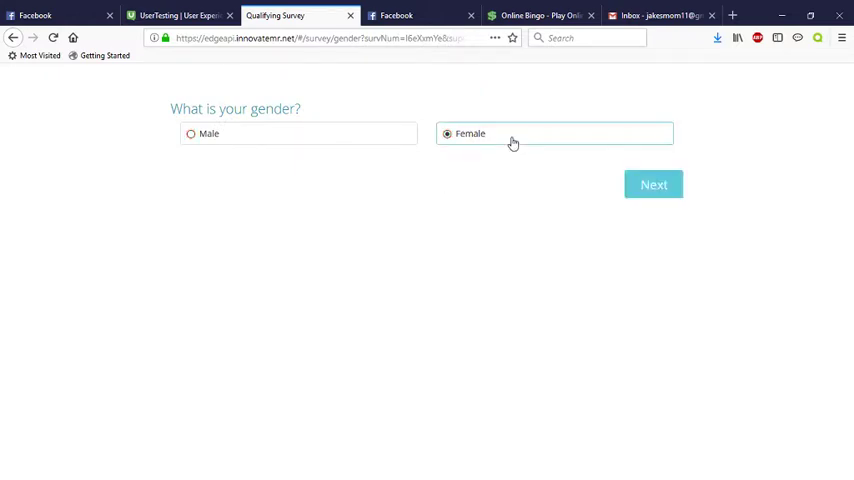
click(642, 190)
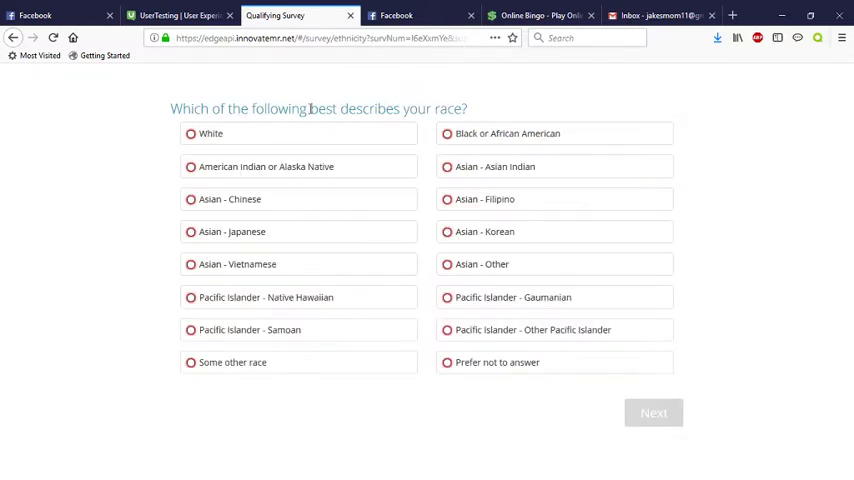
click(193, 135)
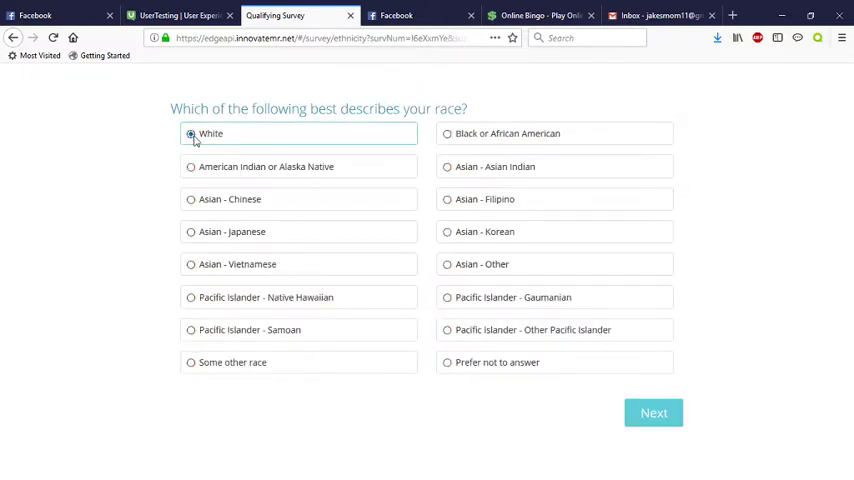
click(658, 421)
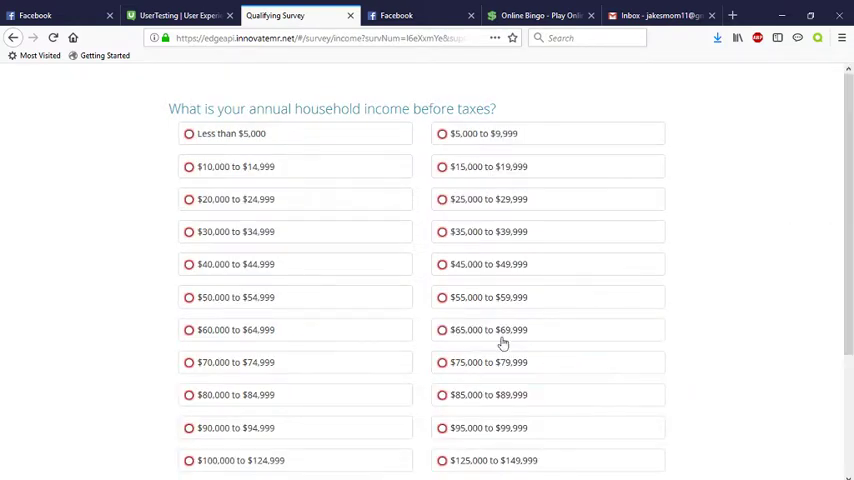
Choose the $60,000 to $64,999 income range and enter zipcode 29063
click(193, 338)
scroll(560, 400, down, 3)
click(633, 455)
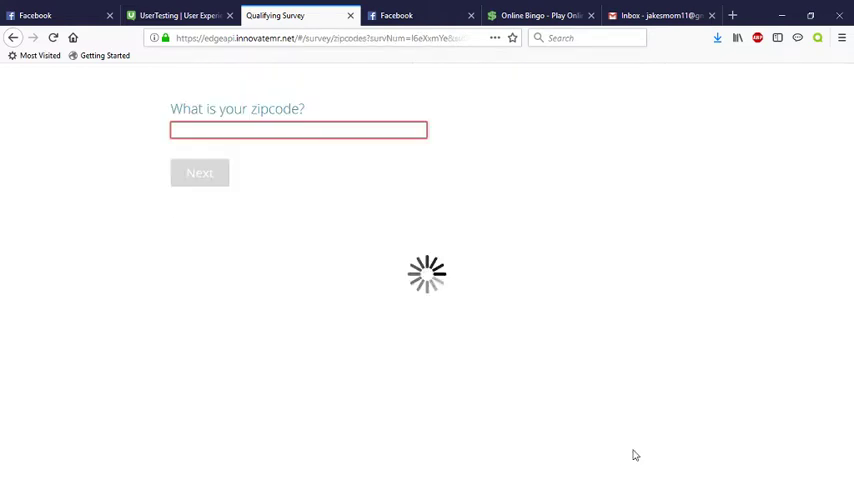
click(347, 130)
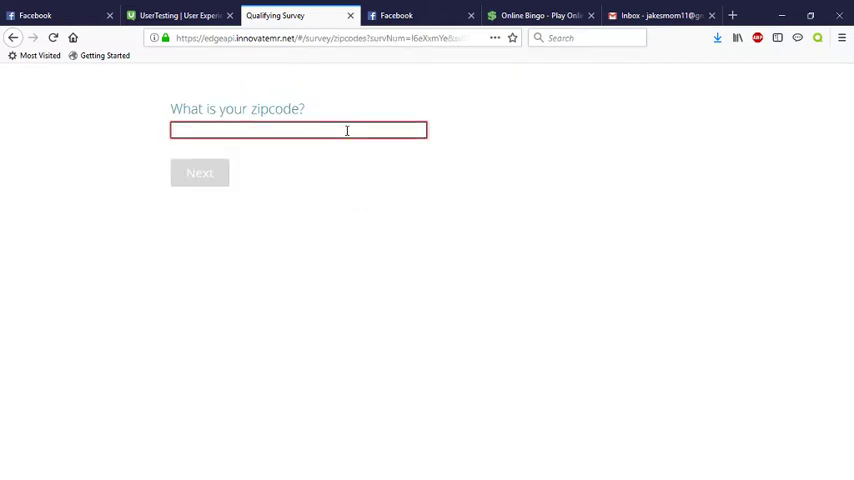
text(29063)
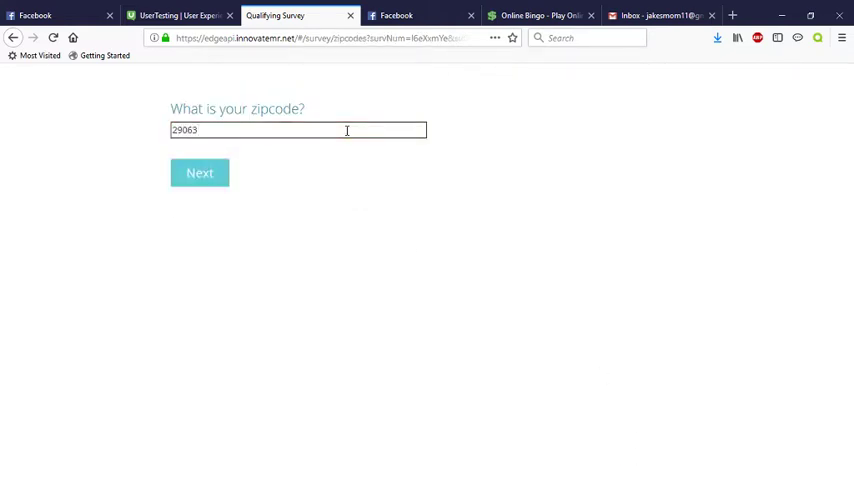
click(217, 175)
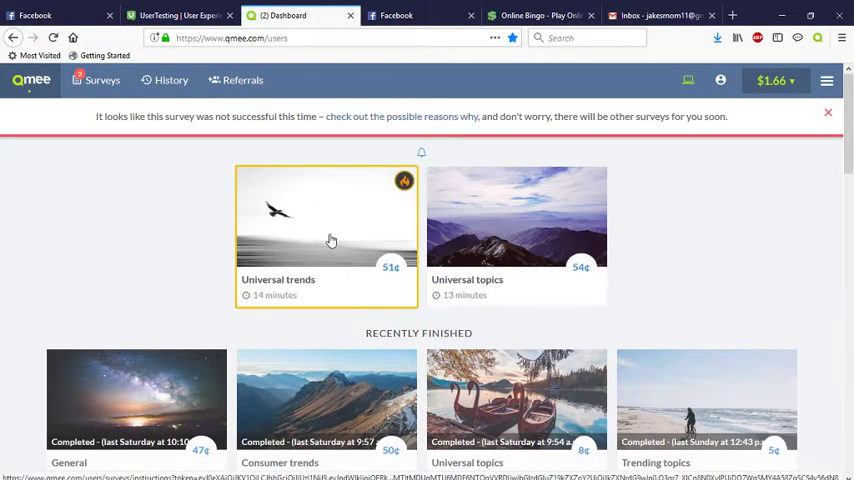
Open the 51¢ Universal trends survey card on the Qmee dashboard
click(331, 241)
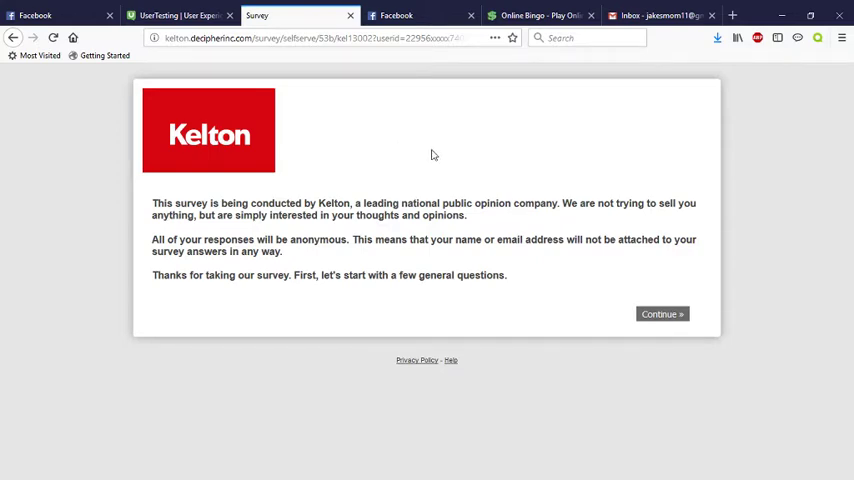
Answer the general questions: age, Female, South Carolina as the state, and zip code 29063
click(671, 316)
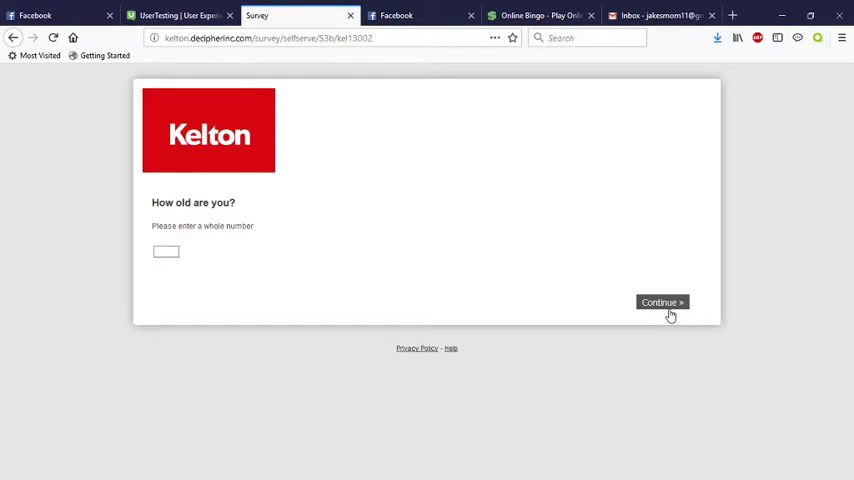
click(172, 251)
text(47)
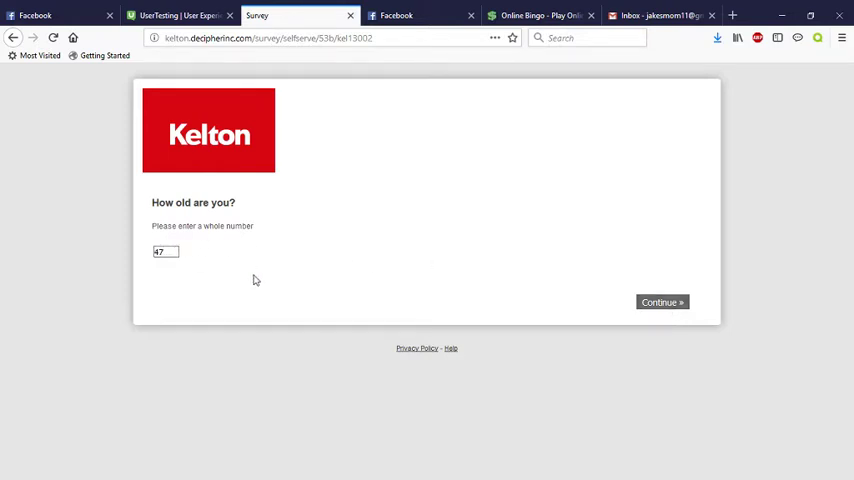
click(665, 310)
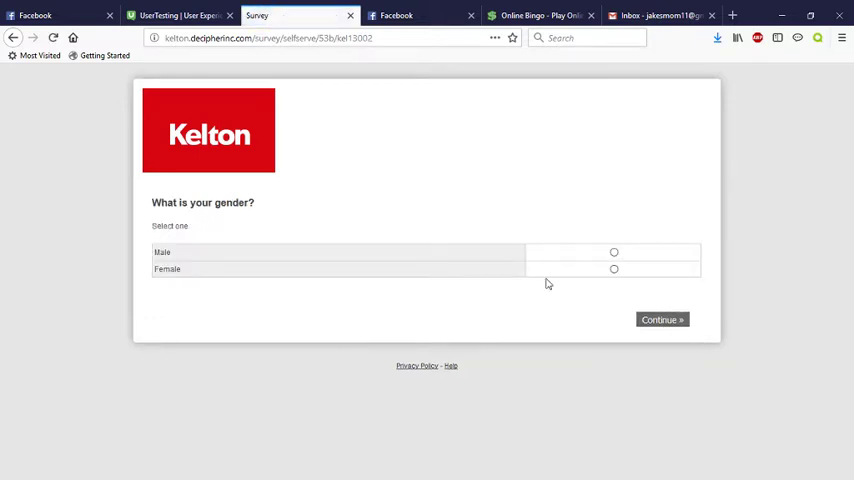
click(614, 269)
click(680, 321)
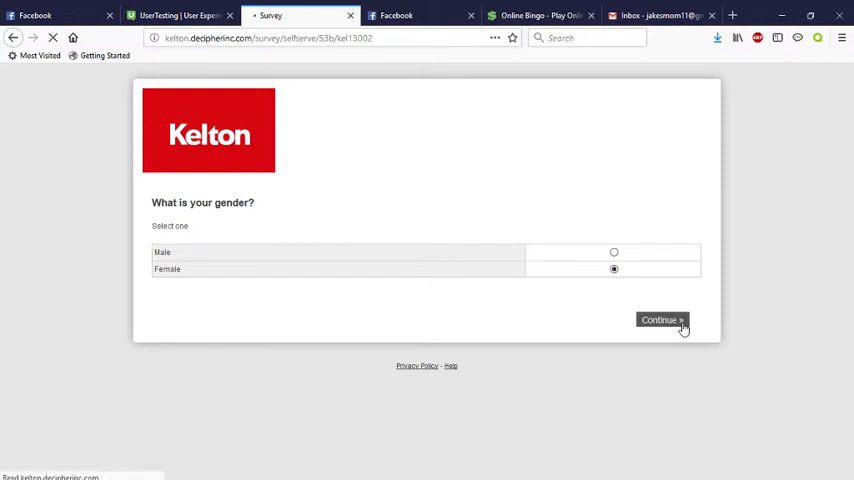
click(234, 230)
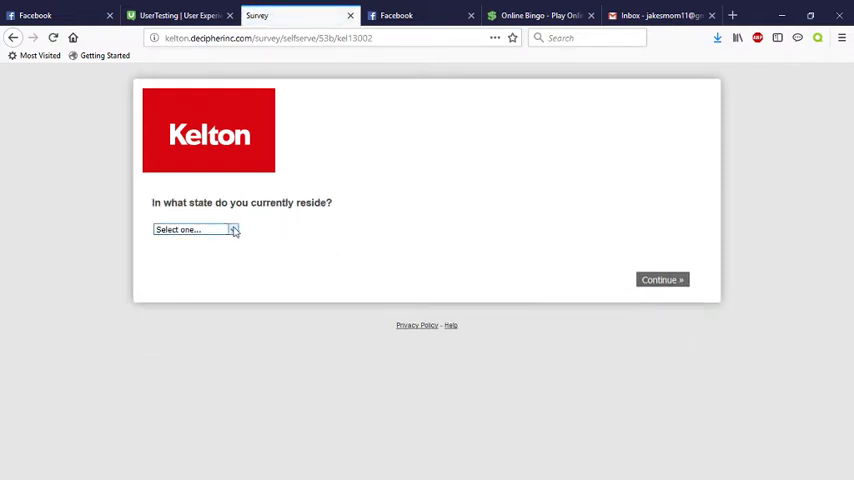
text(s)
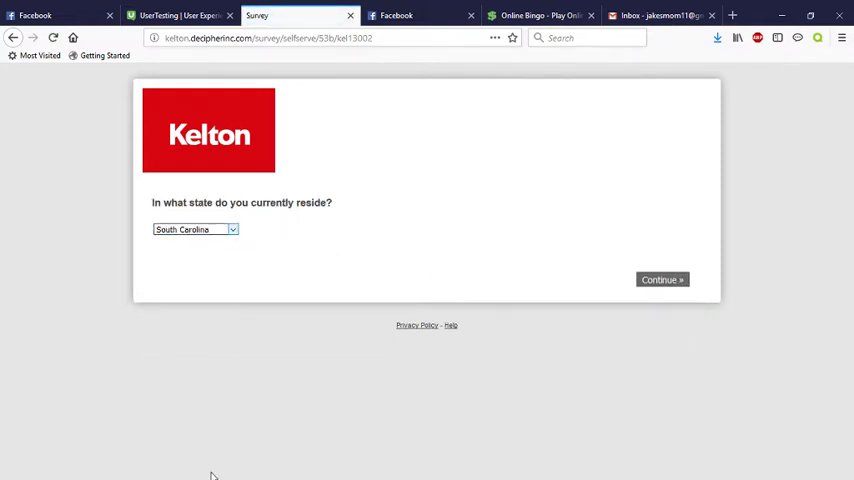
click(665, 288)
text(29063)
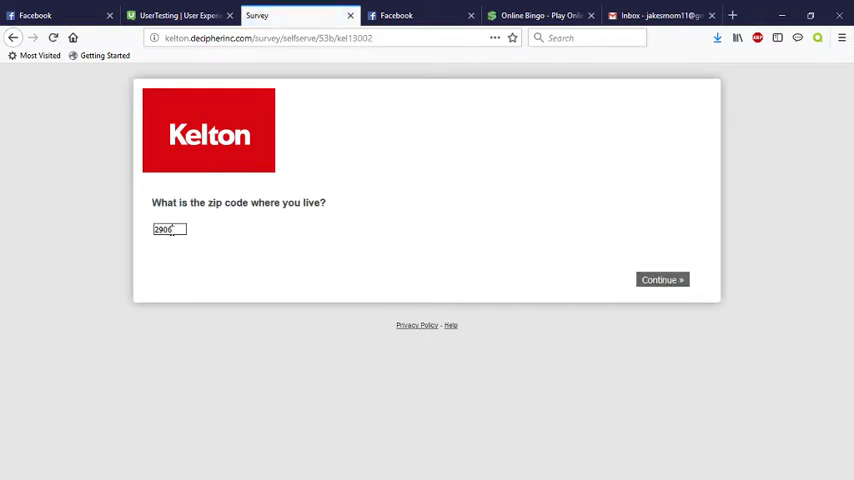
click(652, 282)
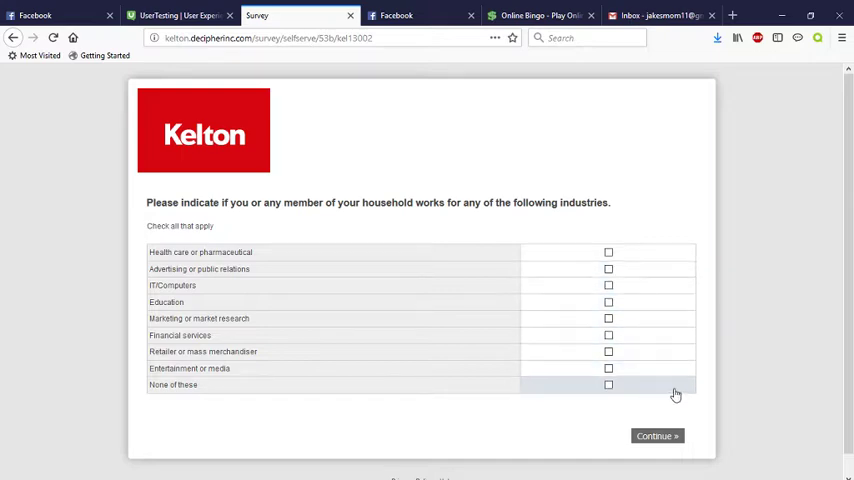
Answer None of these for household industries, White for ethnicity, and Yes to being a parent
click(609, 385)
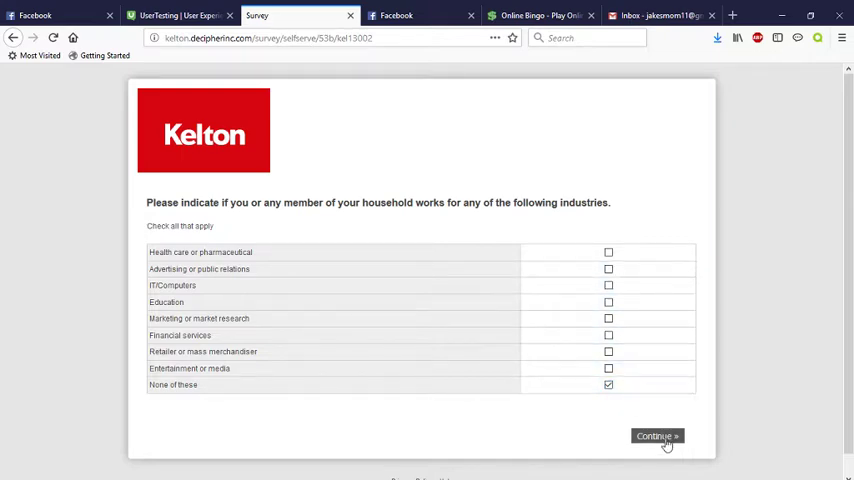
click(666, 442)
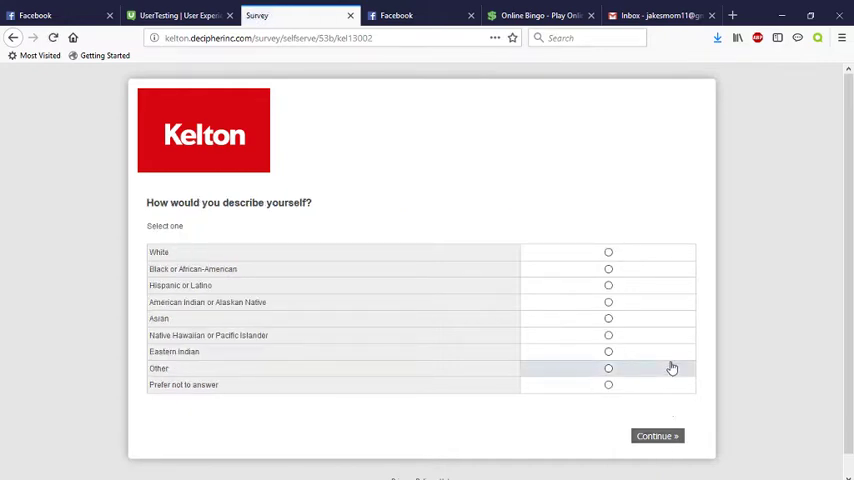
click(609, 254)
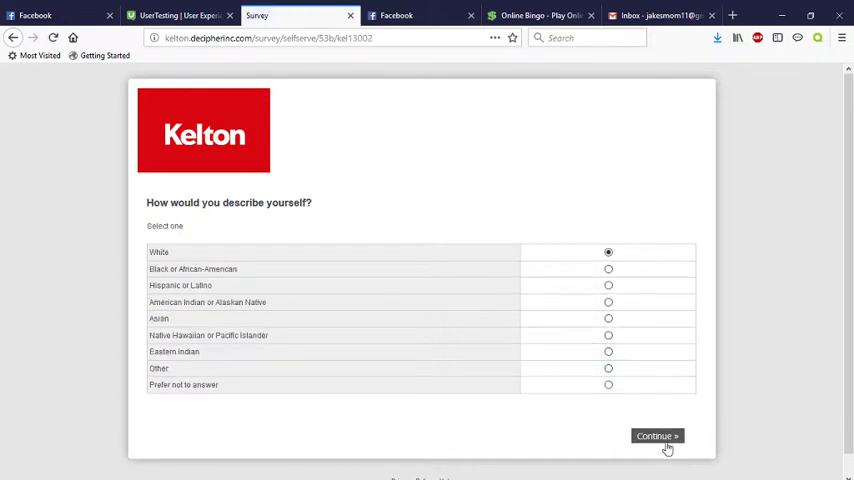
click(666, 441)
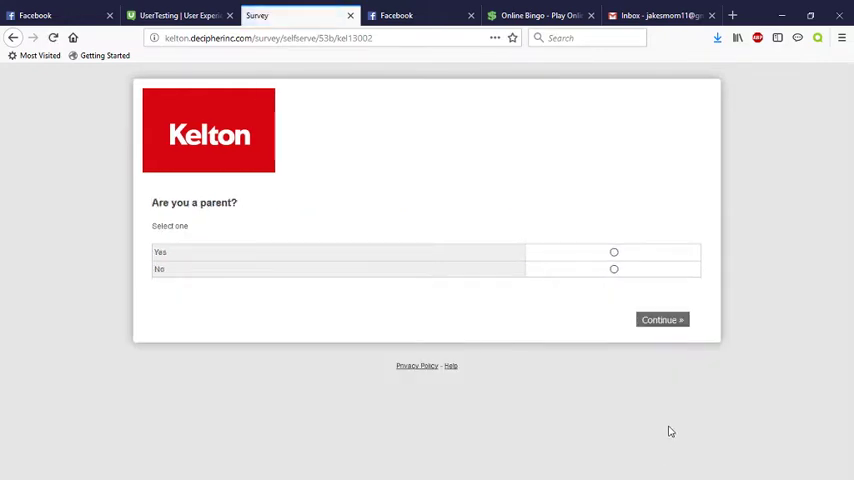
click(615, 253)
click(662, 321)
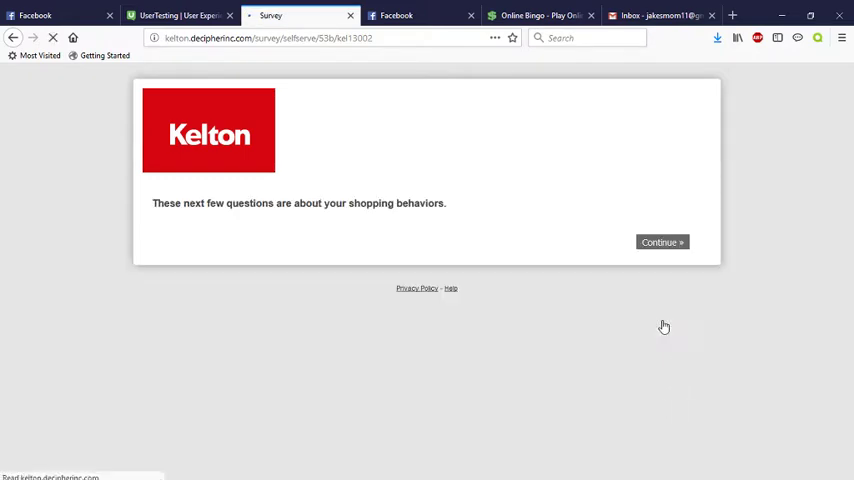
Mark Target.com, Walmart and Amazon.com as past week, Toys R Us over 3 months, Best Buy 1 month ago
click(659, 243)
scroll(673, 253, down, 3)
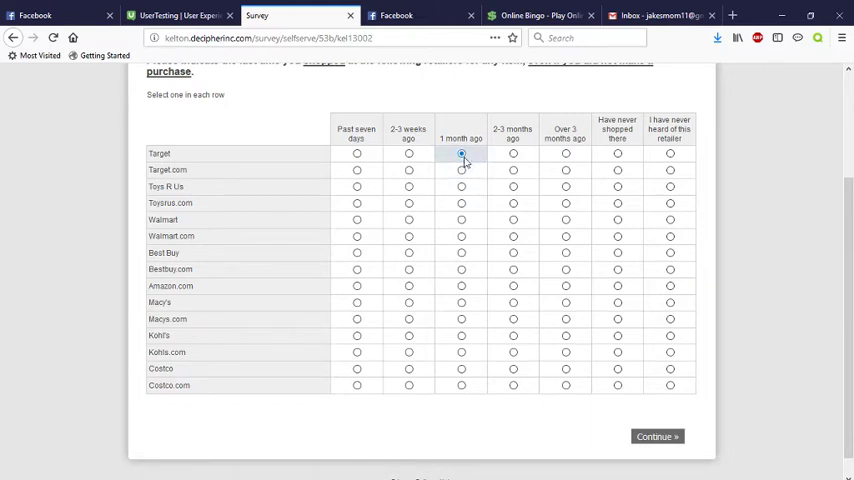
click(356, 171)
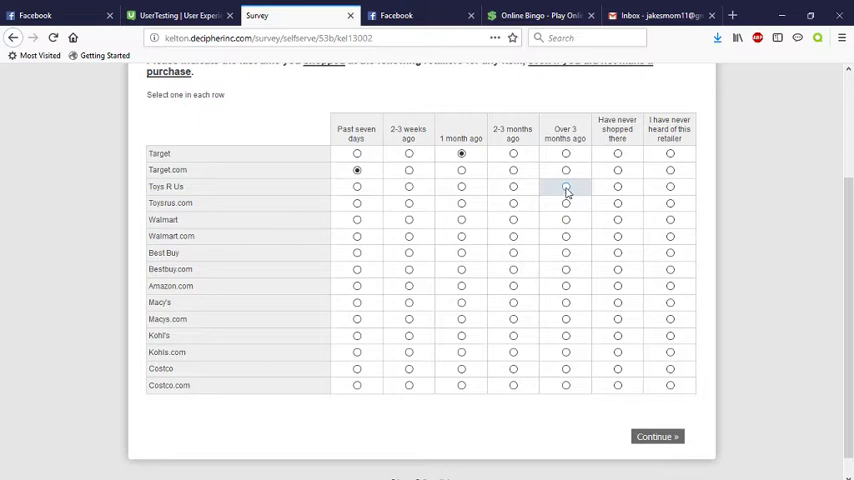
click(566, 188)
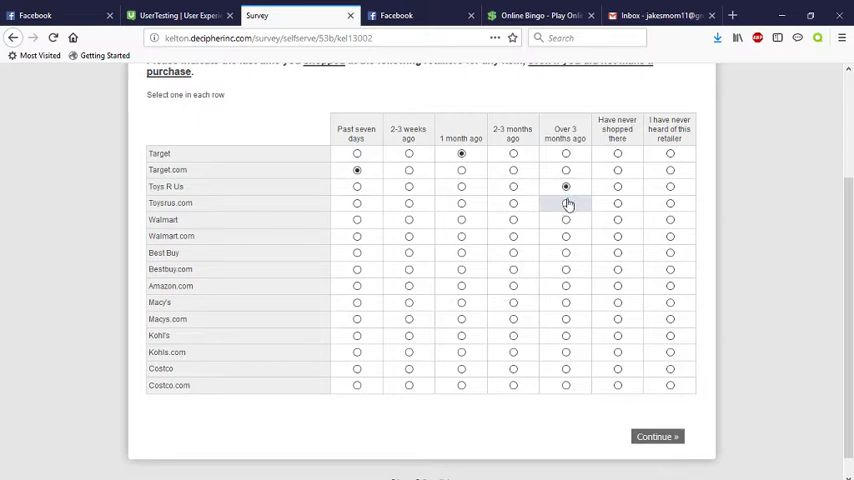
click(567, 203)
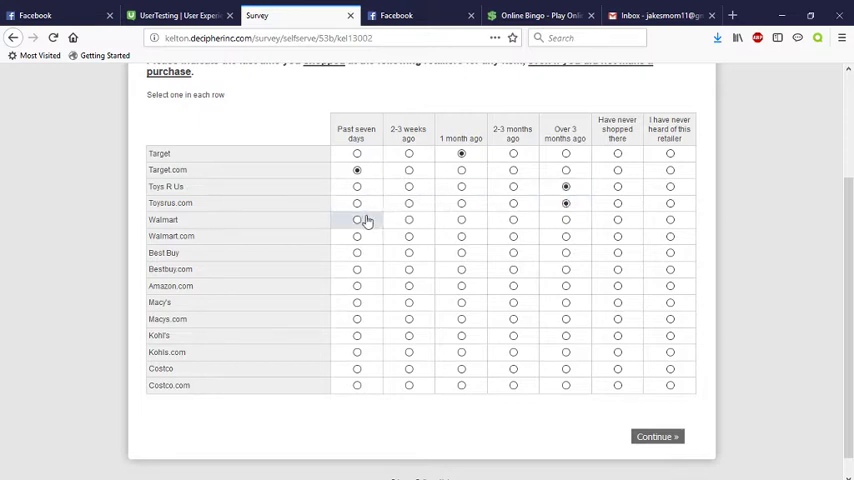
click(356, 220)
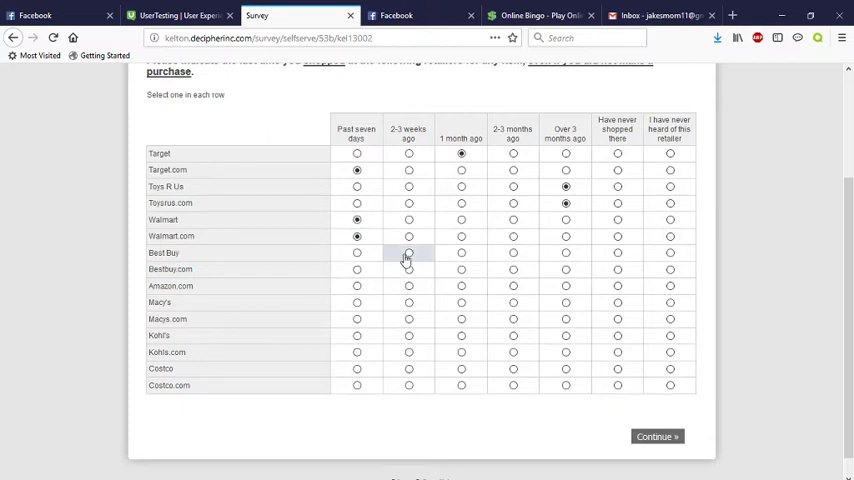
click(461, 256)
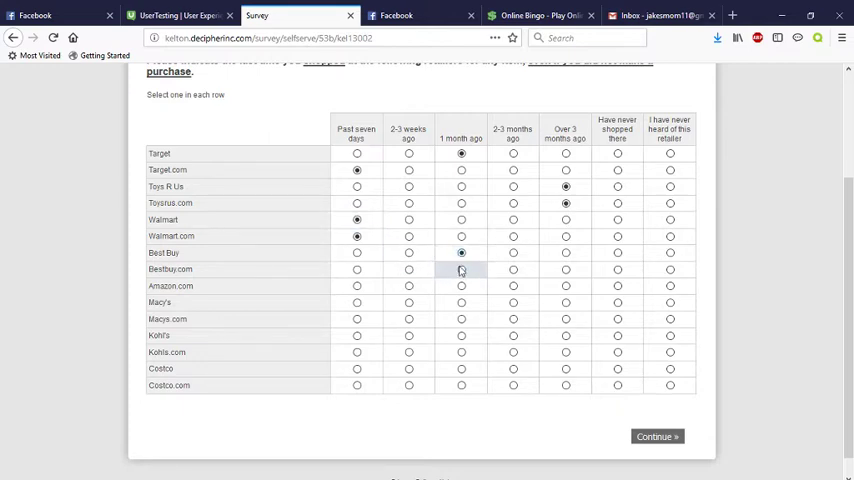
click(461, 270)
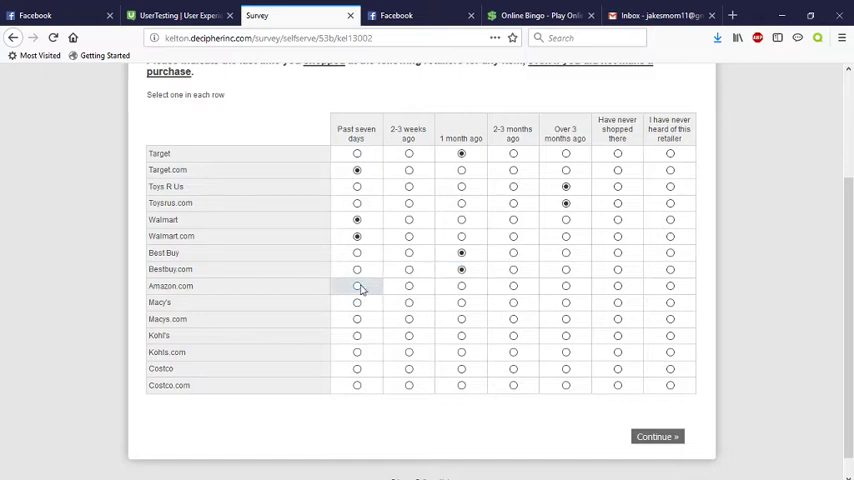
click(358, 287)
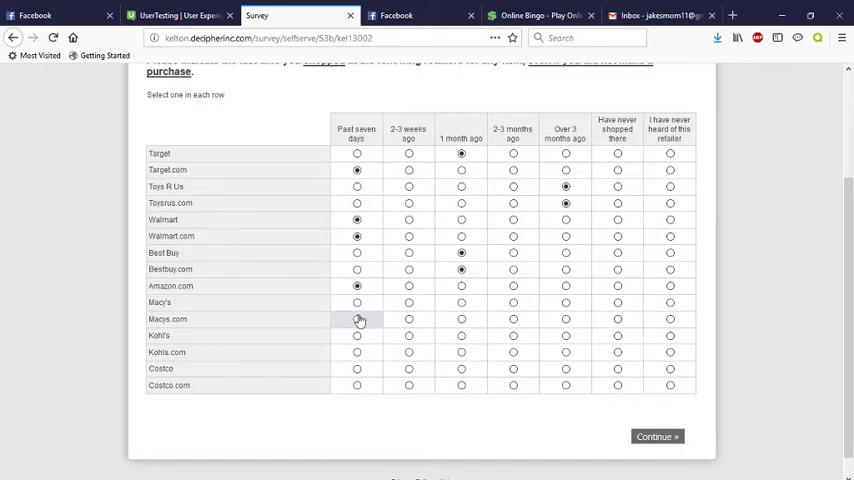
Mark Macy's and Costco as never heard of, Kohl's 2-3 months ago, and Kohls.com never shopped
click(670, 305)
click(670, 319)
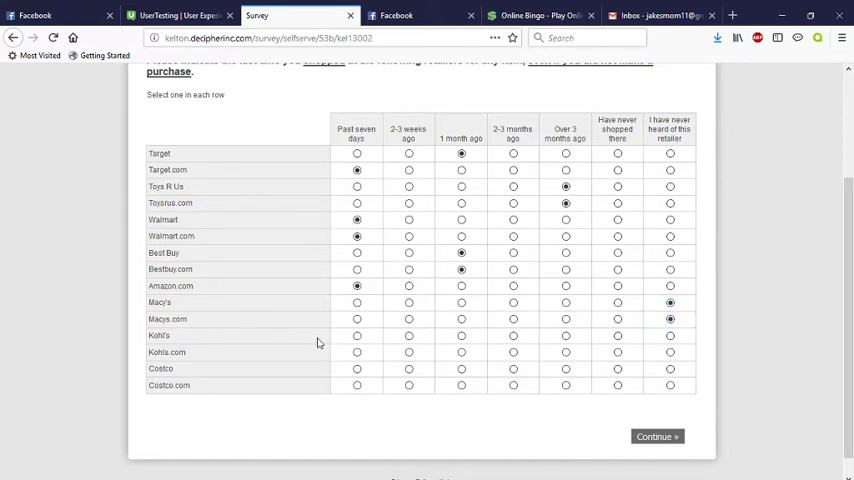
click(513, 337)
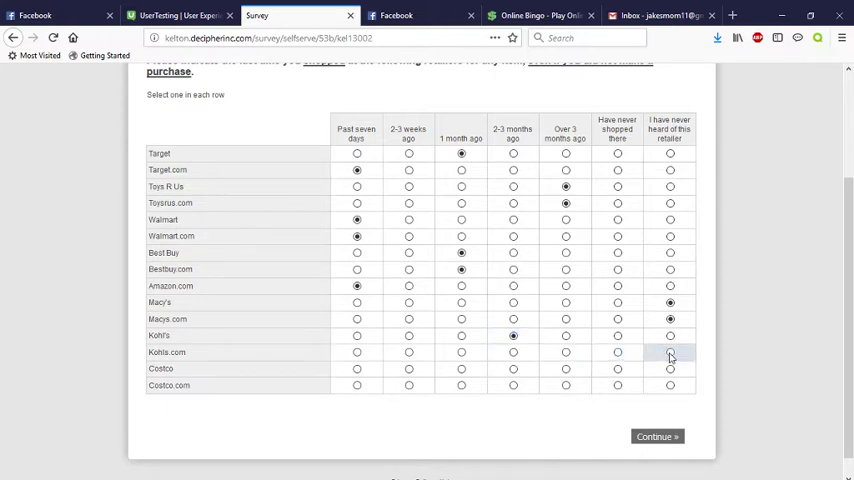
click(618, 353)
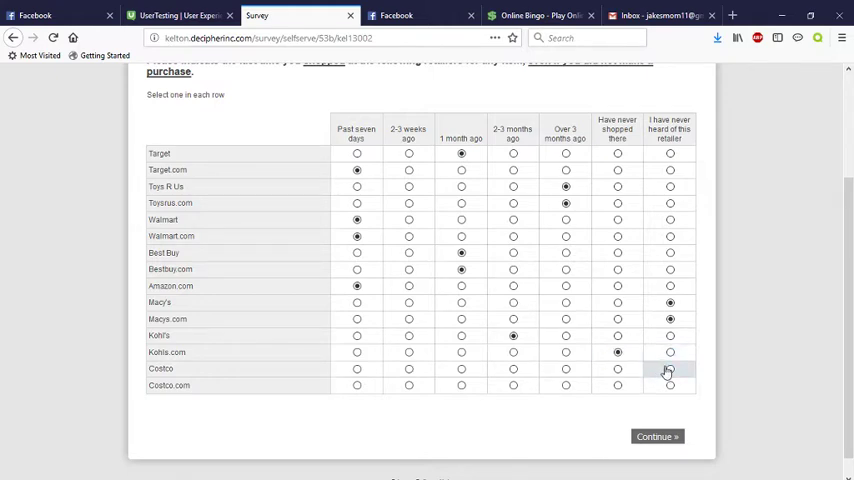
click(669, 369)
click(670, 386)
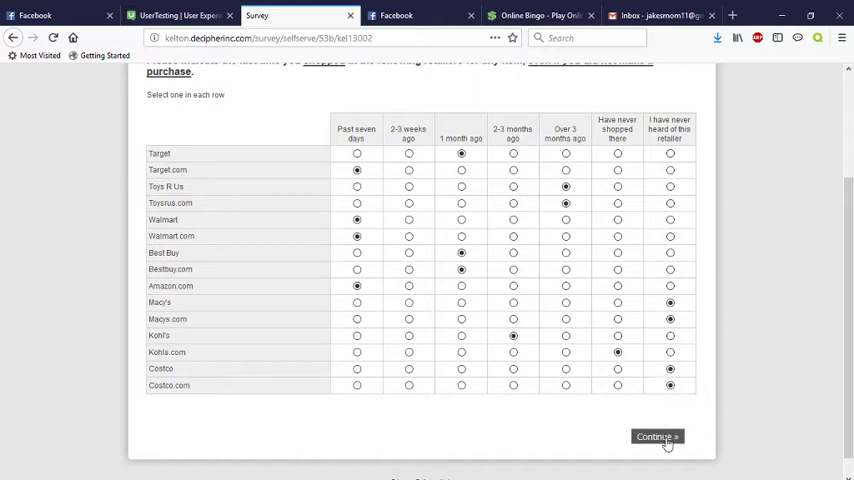
click(664, 438)
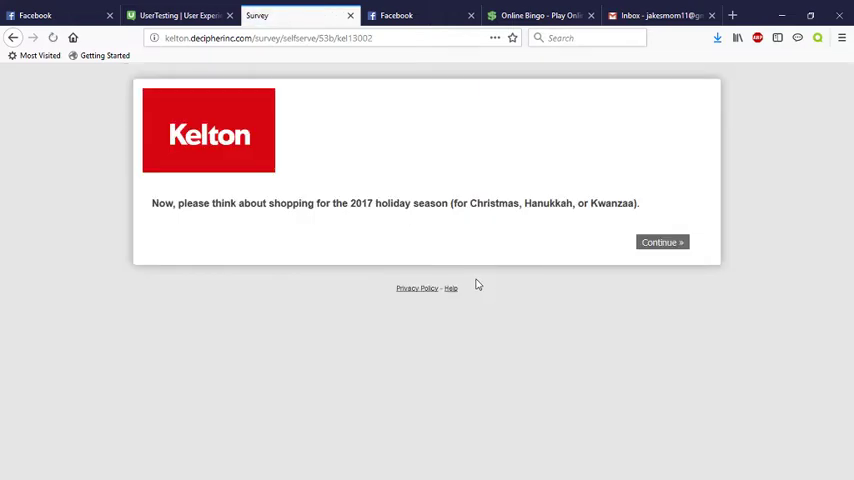
Answer equally shared holiday shopping, $100 - $499 spending, and 0% shopping progress, then submit
click(671, 246)
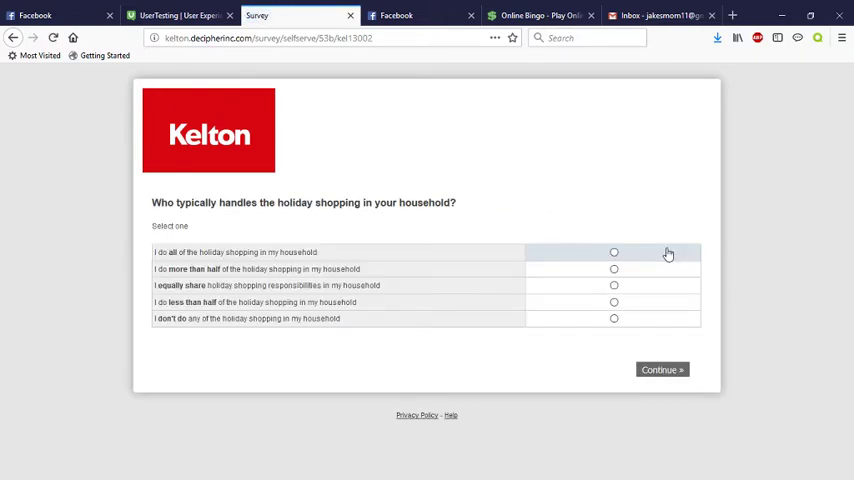
click(614, 286)
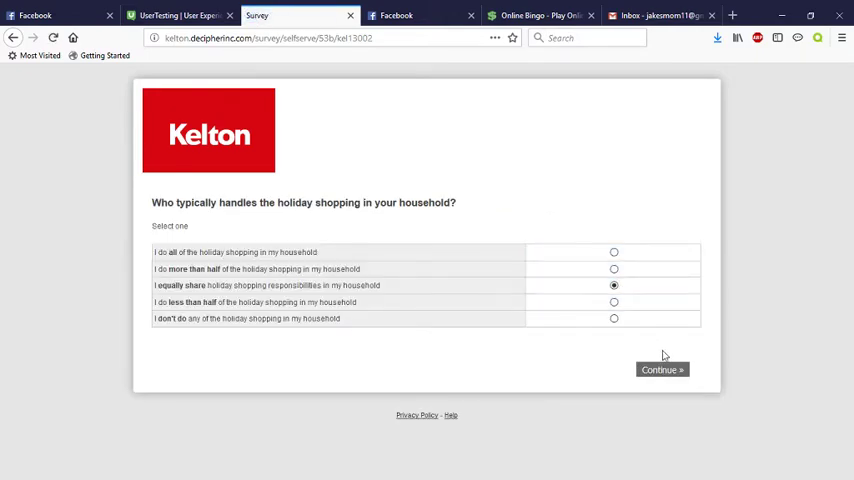
click(667, 376)
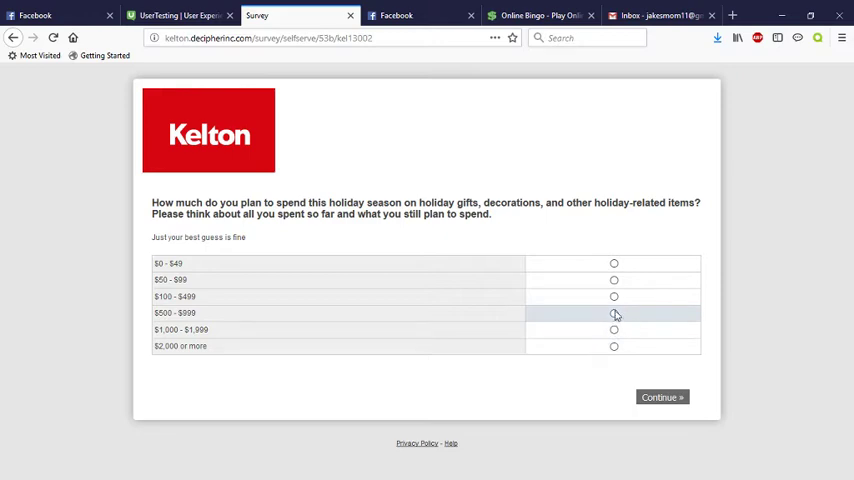
click(614, 297)
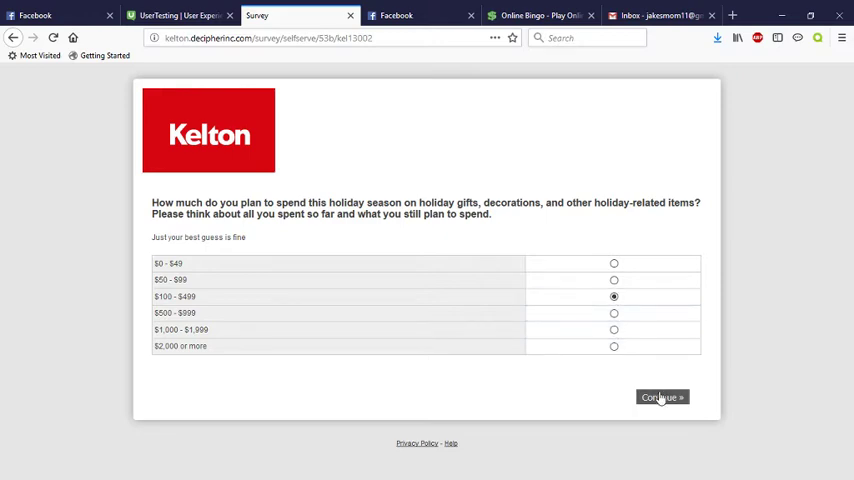
click(660, 398)
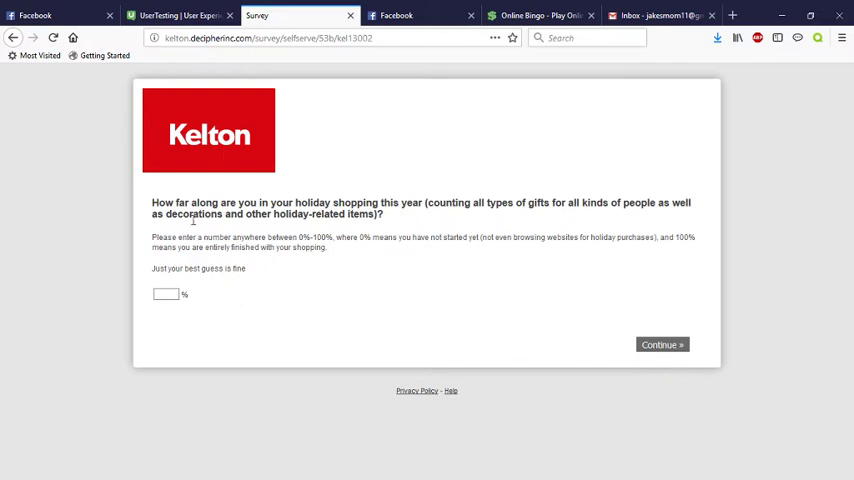
click(171, 293)
text(0)
click(659, 346)
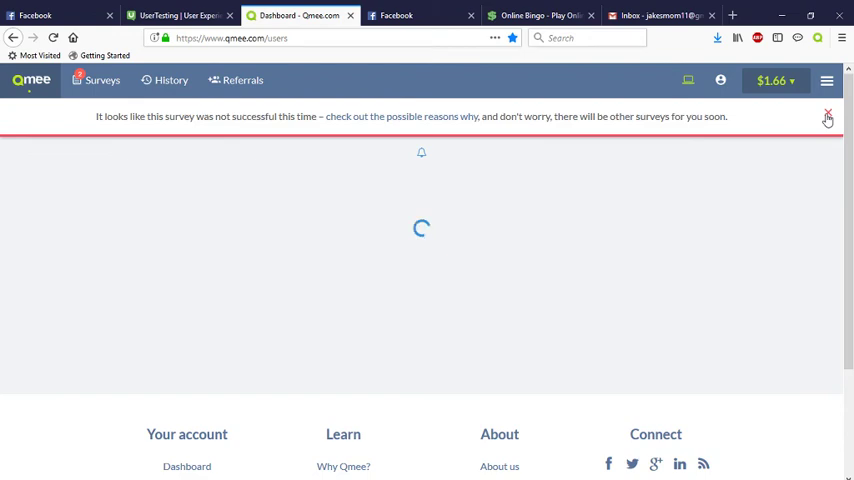
Close the red-bordered 'survey not successful' banner on the Qmee dashboard
click(828, 116)
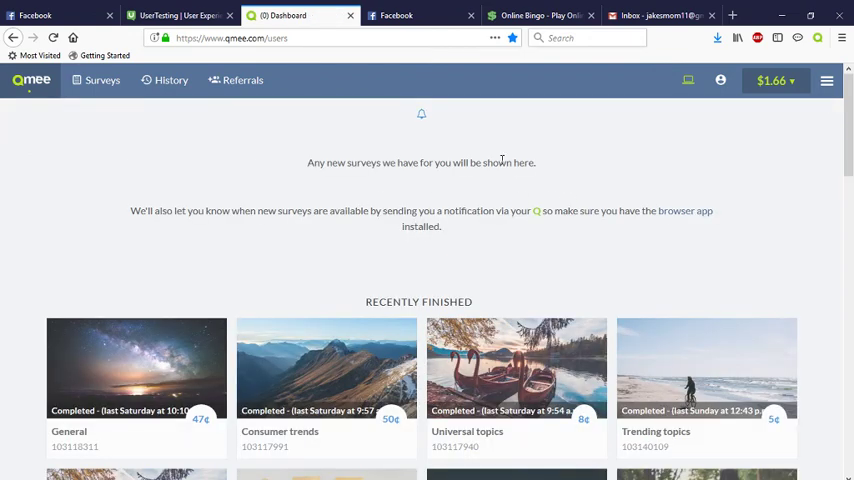